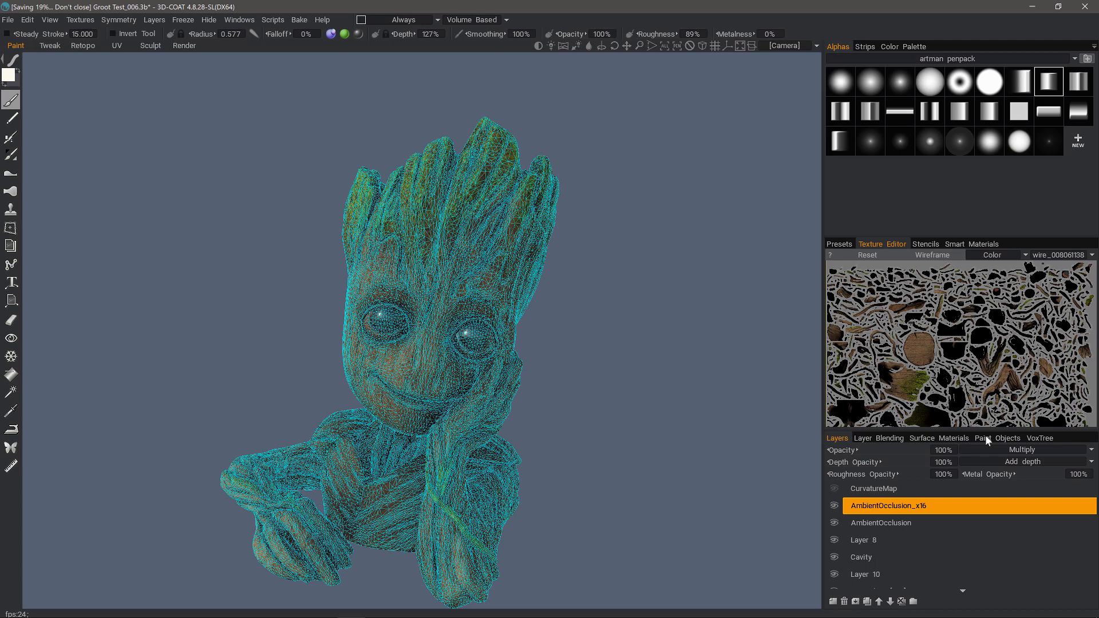
Hide the RetopoGroup1 paint object and turn on Show Voxels in Paint Room.
{"action": "left_click", "coordinate": [995, 438]}
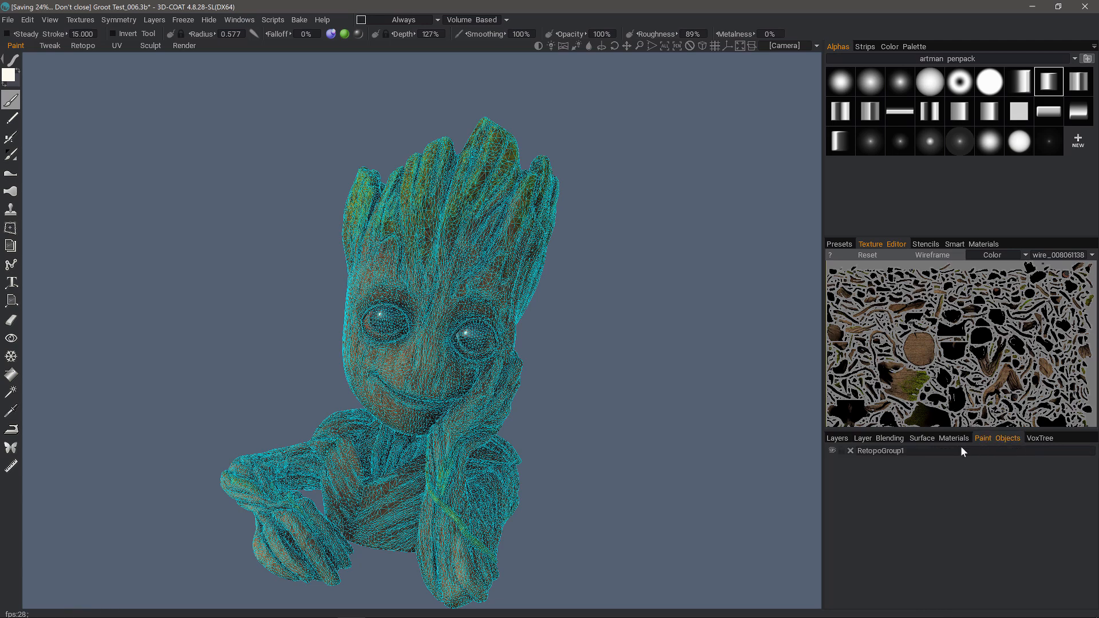
{"action": "left_click", "coordinate": [833, 451]}
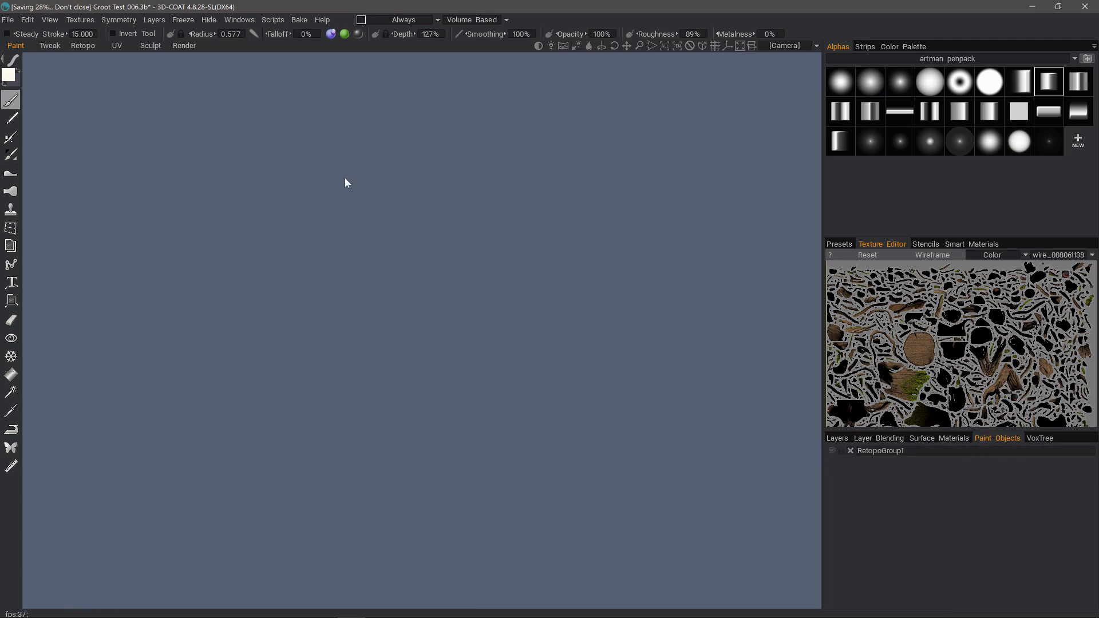
{"action": "left_click", "coordinate": [51, 19]}
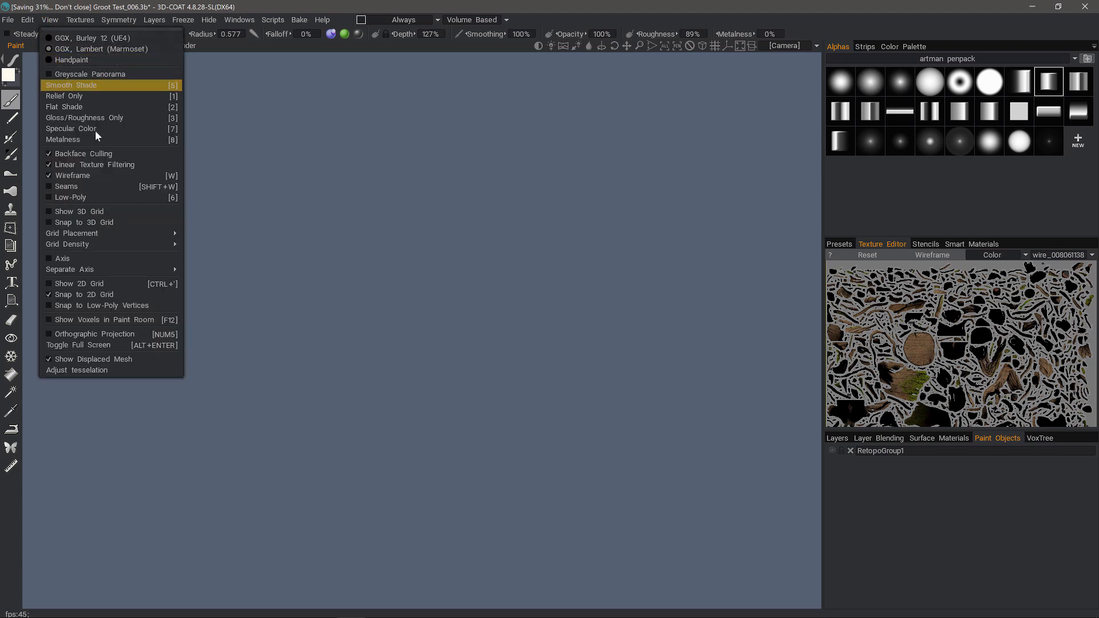
{"action": "left_click", "coordinate": [66, 321]}
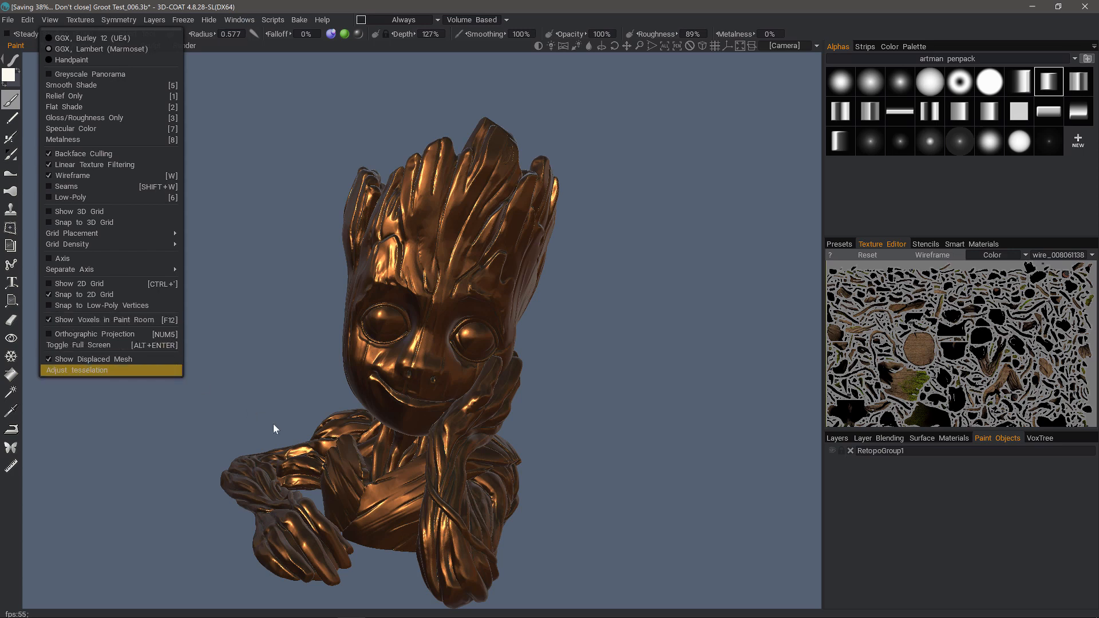
{"action": "left_click_drag", "start_coordinate": [462, 361], "coordinate": [469, 332], "text": "alt"}
Activate the smart material in the Concrete & Stone folder and pin its preview over the character's face.
{"action": "left_click", "coordinate": [837, 438]}
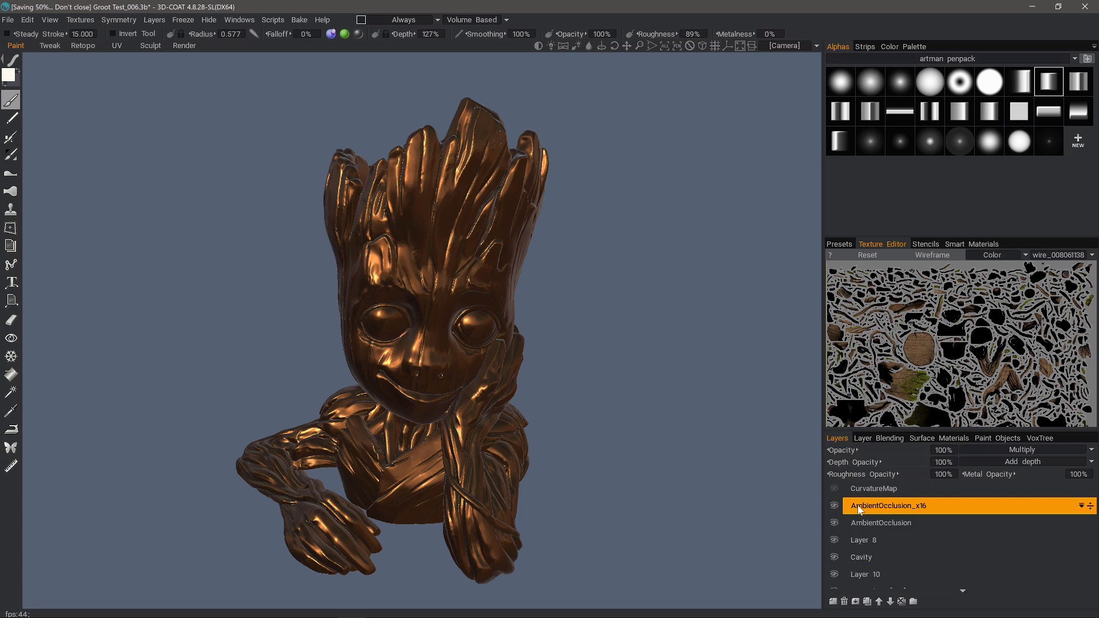
{"action": "key", "text": "KP_2"}
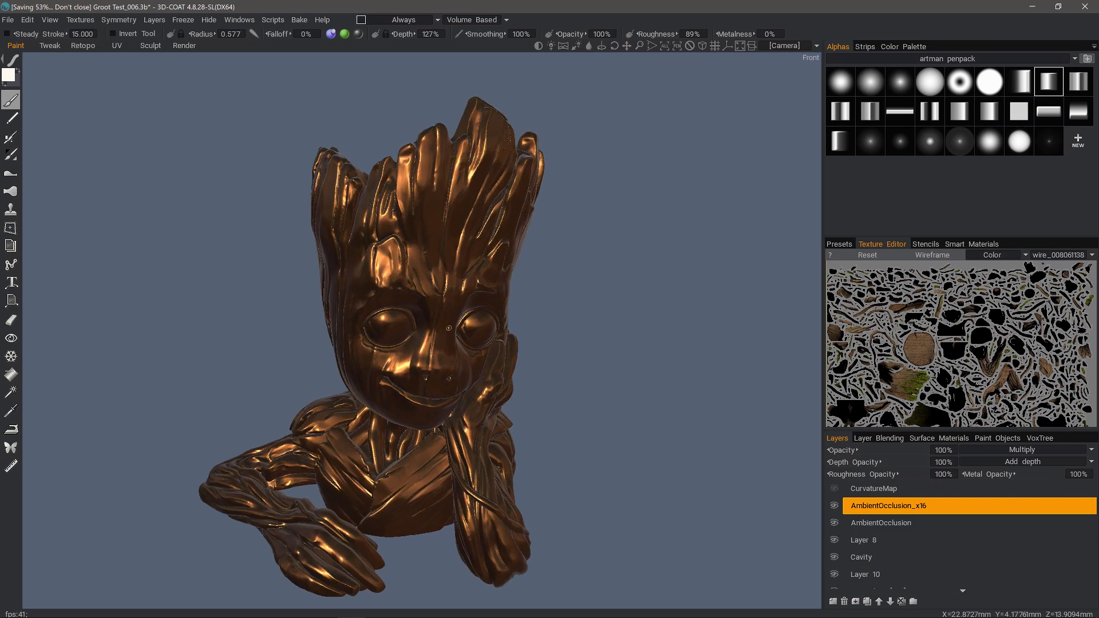
{"action": "left_click_drag", "start_coordinate": [449, 328], "coordinate": [414, 277], "text": "alt"}
{"action": "left_click", "coordinate": [959, 245]}
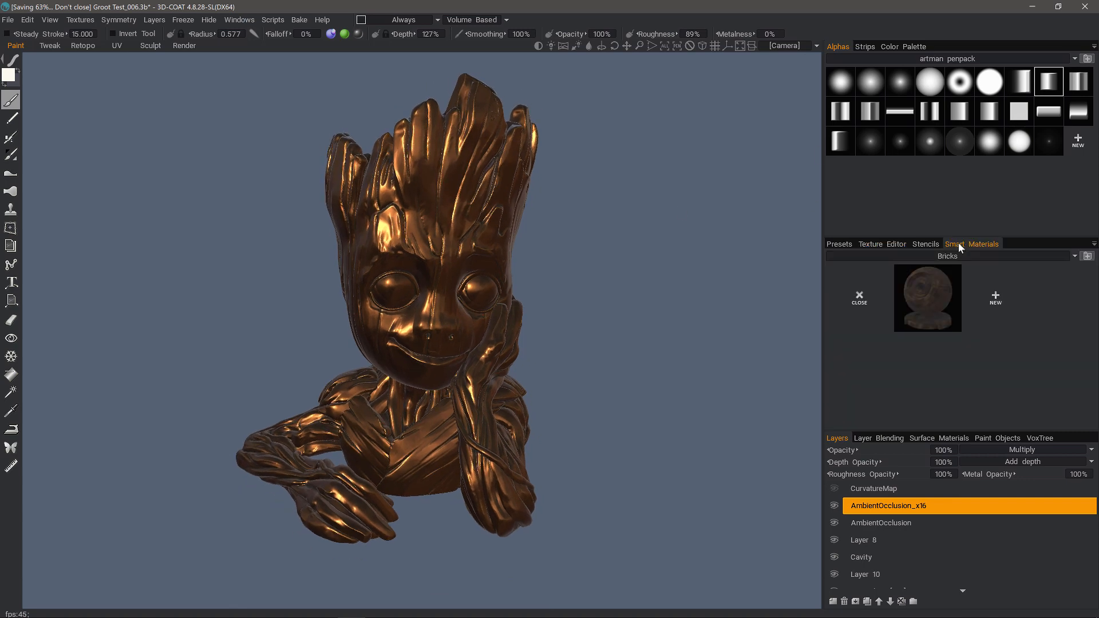
{"action": "left_click", "coordinate": [965, 256]}
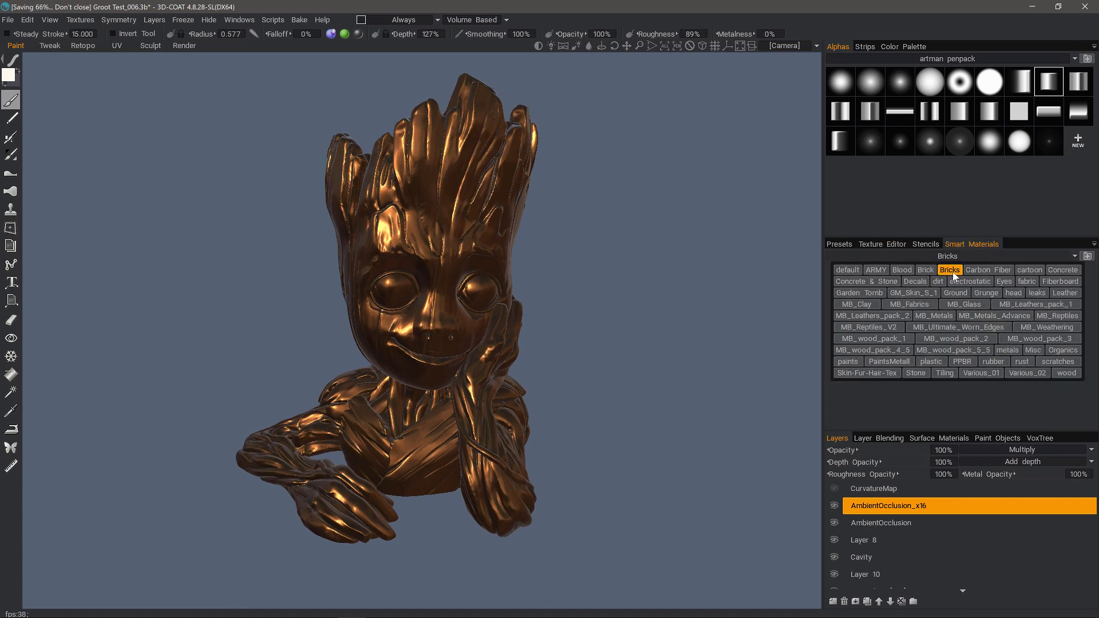
{"action": "left_click", "coordinate": [892, 281]}
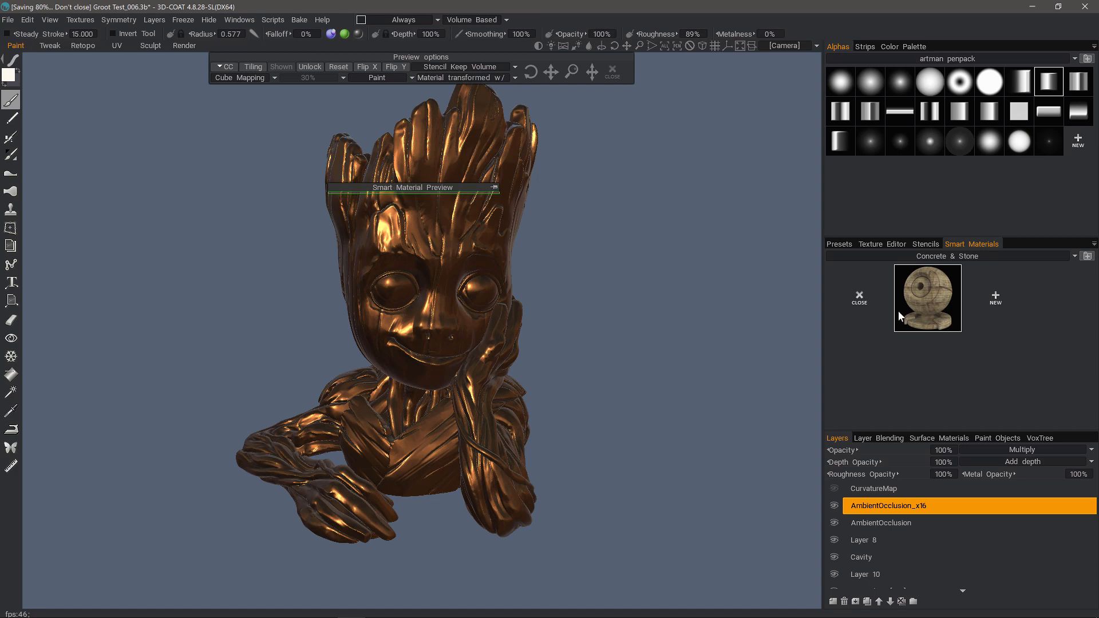
{"action": "left_click", "coordinate": [494, 187]}
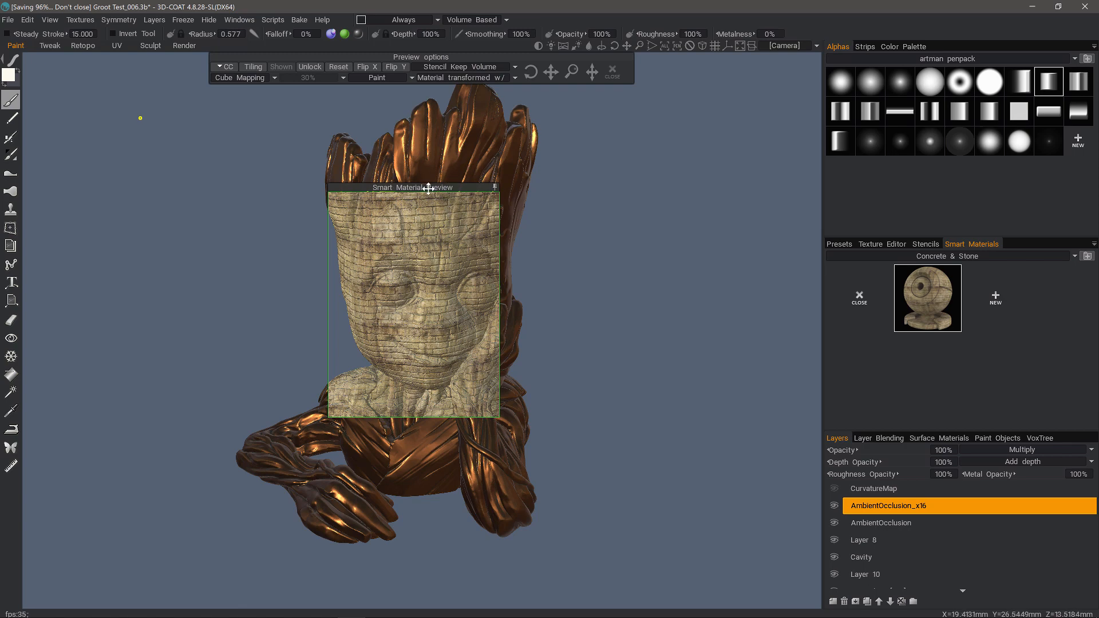
{"action": "left_click_drag", "start_coordinate": [425, 183], "coordinate": [424, 180]}
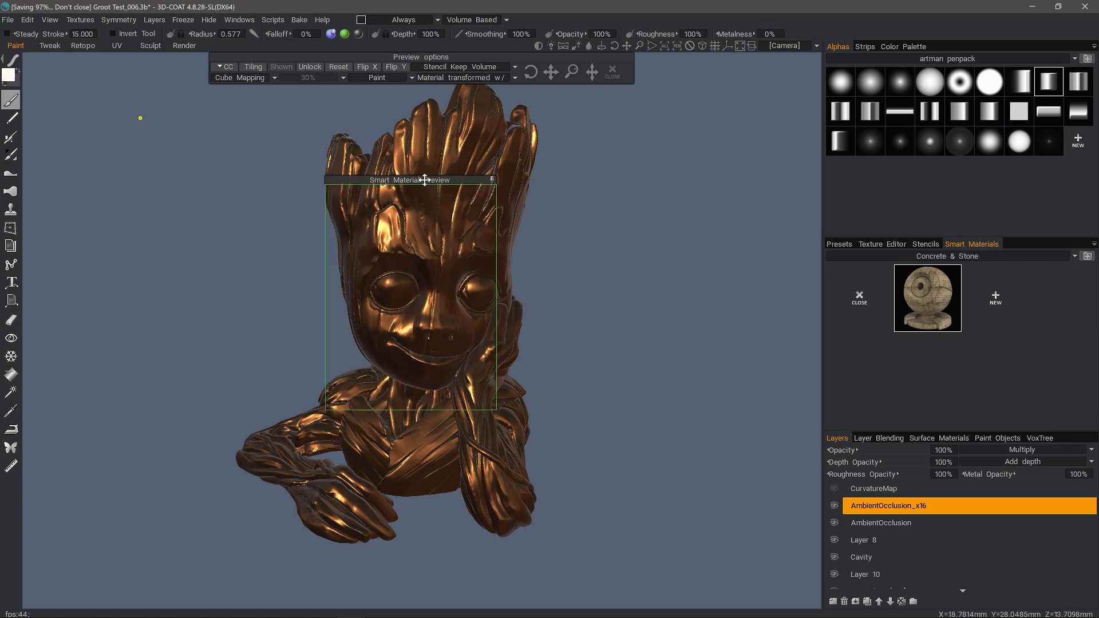
Switch the brush's depth and gloss channels off and back on to compare the material in the preview.
{"action": "left_click", "coordinate": [332, 35]}
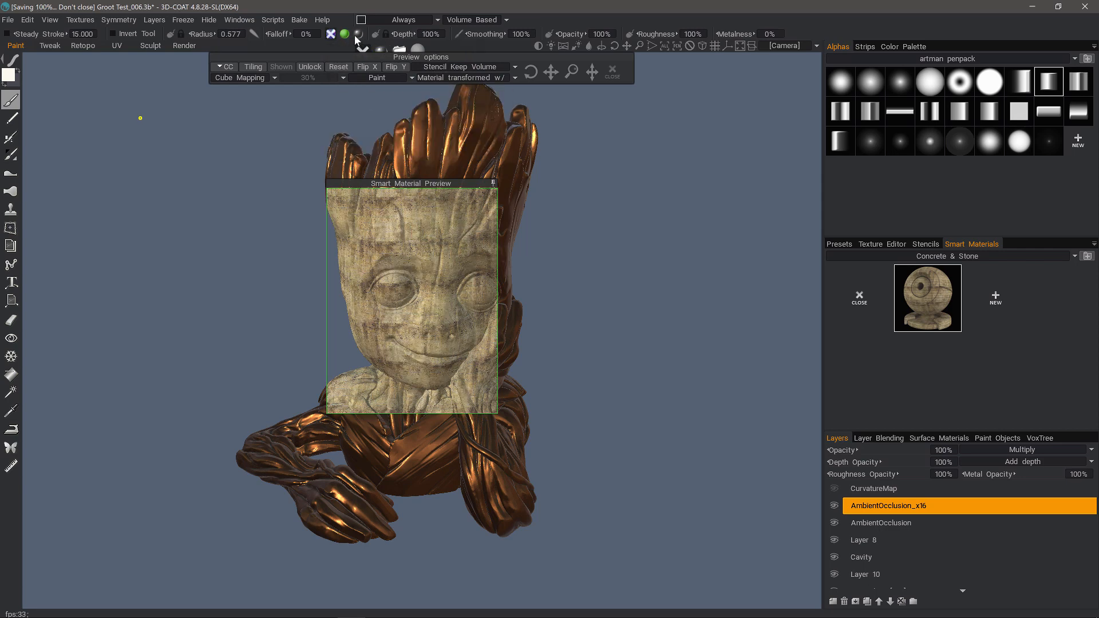
{"action": "left_click", "coordinate": [358, 35]}
{"action": "mouse_move", "coordinate": [331, 37]}
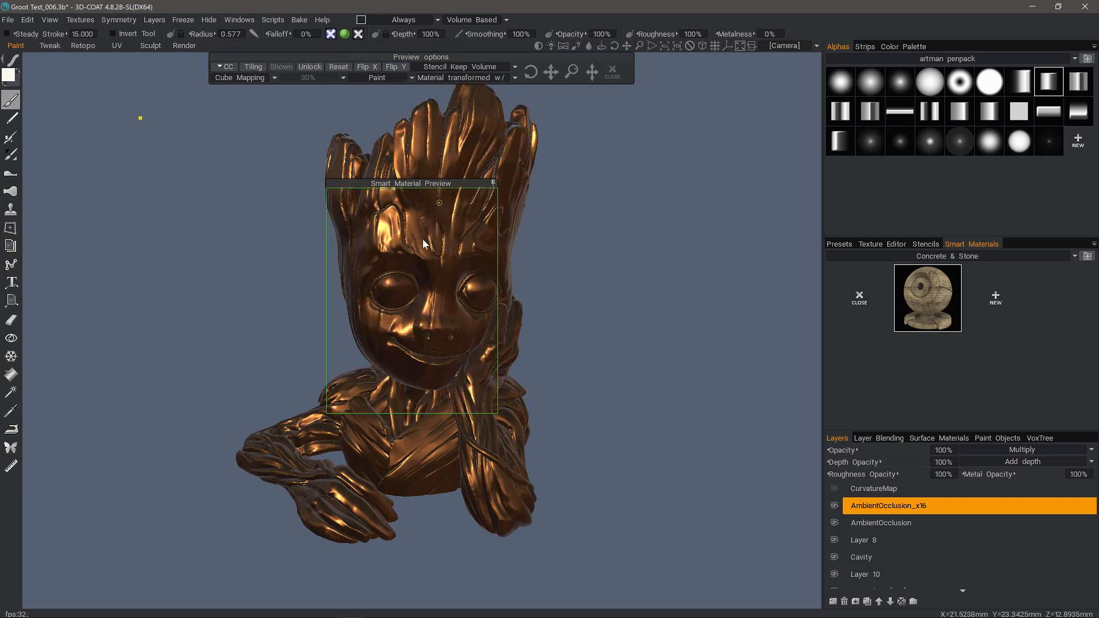
{"action": "left_click", "coordinate": [331, 34]}
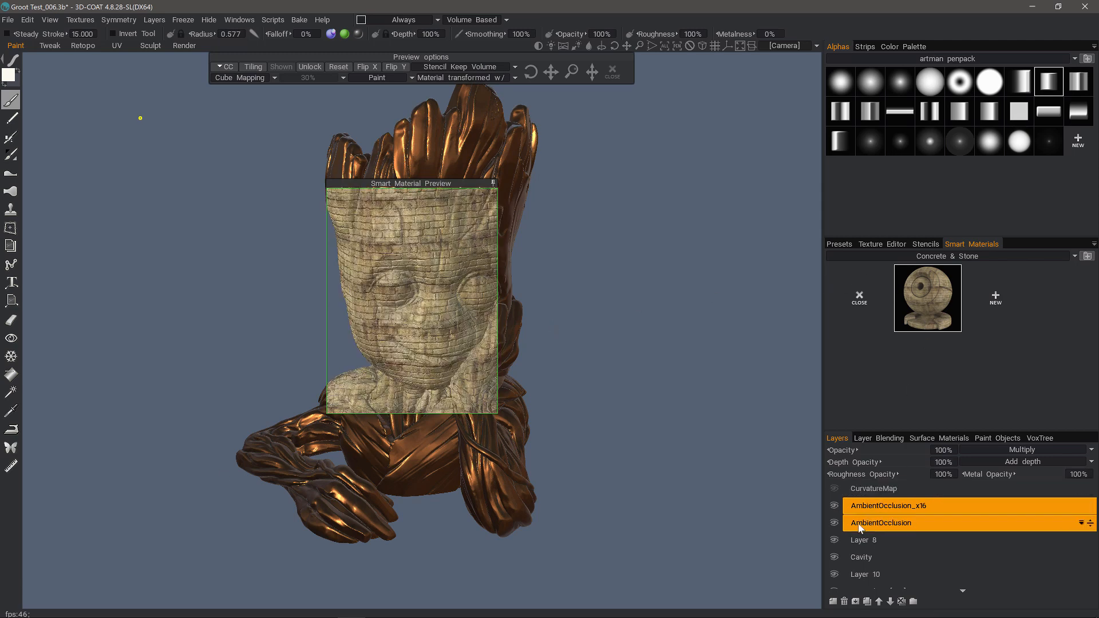
Add a new layer above AmbientOcclusion_x16, view its blend modes and toggle its visibility off and on.
{"action": "left_click", "coordinate": [833, 602]}
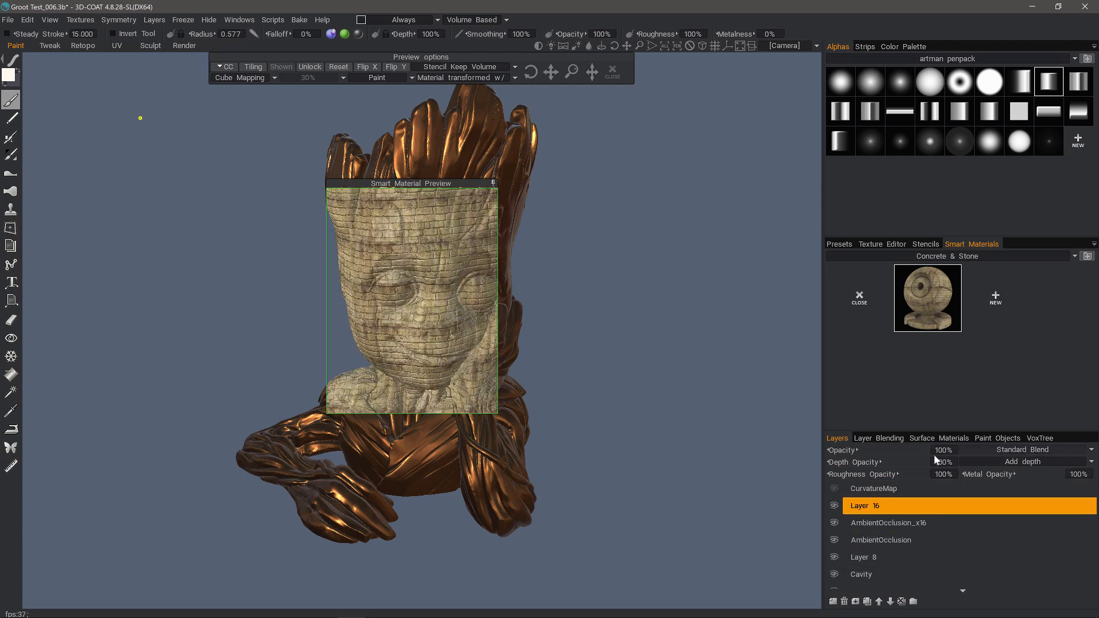
{"action": "left_click", "coordinate": [1002, 450]}
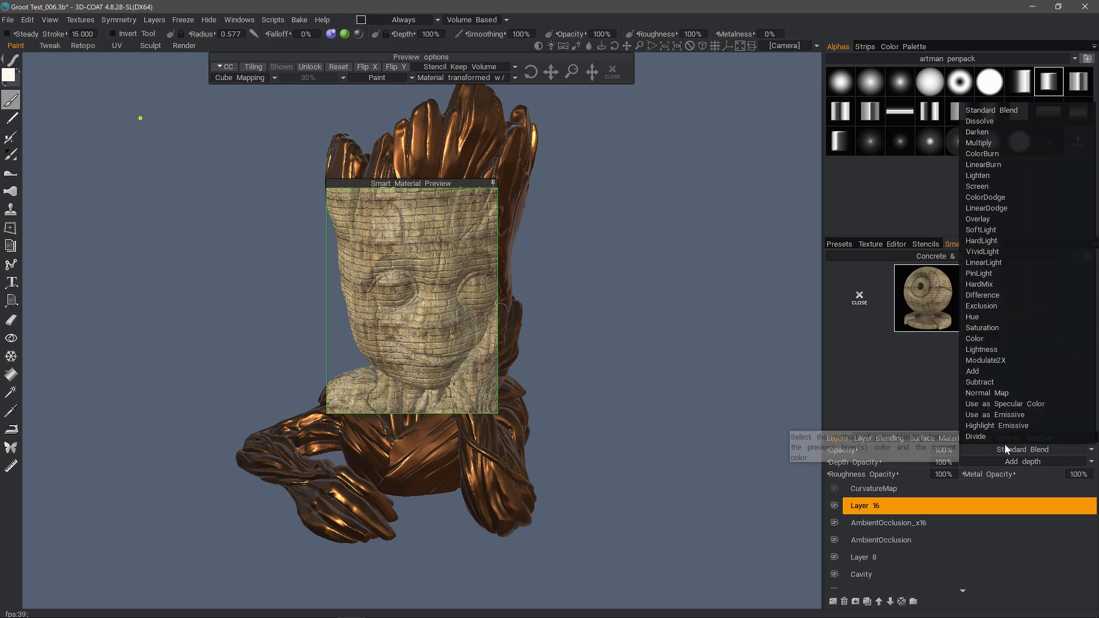
{"action": "left_click", "coordinate": [834, 506]}
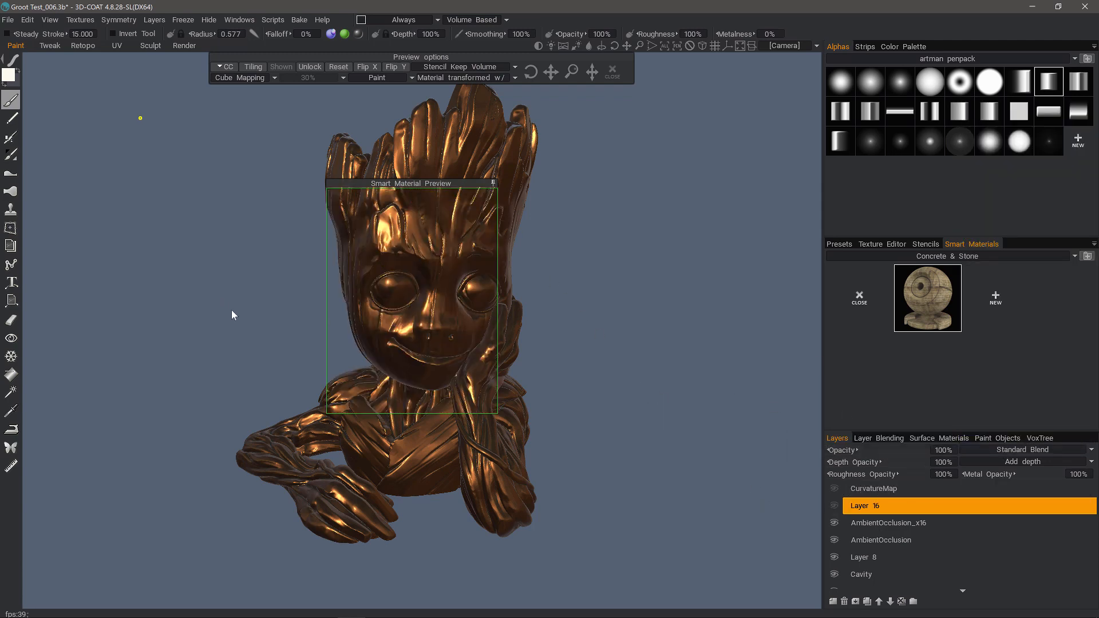
{"action": "left_click", "coordinate": [835, 506]}
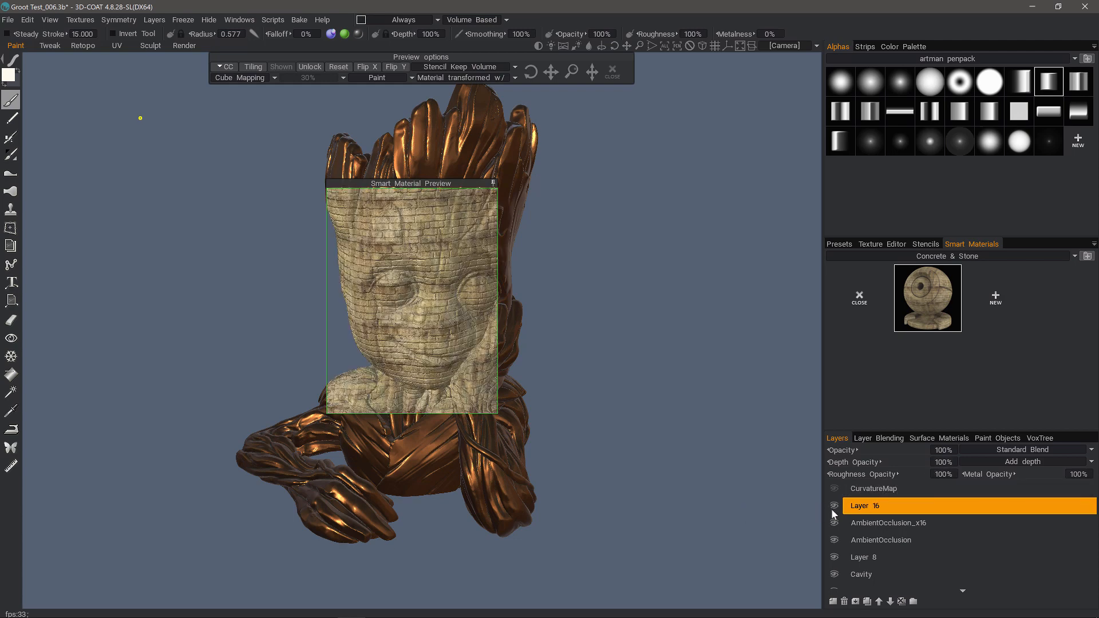
Unpin the Smart Material Preview and move it away from the character's face.
{"action": "mouse_move", "coordinate": [337, 41]}
{"action": "left_click", "coordinate": [478, 183]}
{"action": "left_click_drag", "start_coordinate": [454, 183], "coordinate": [314, 137]}
Enlarge the brush radius to 1.309 and paint the smart material over the character's right eye.
{"action": "scroll", "coordinate": [378, 275], "scroll_direction": "up", "scroll_amount": 2}
{"action": "left_click_drag", "start_coordinate": [378, 275], "coordinate": [372, 282], "text": "alt"}
{"action": "scroll", "coordinate": [371, 282], "scroll_direction": "up", "scroll_amount": 2}
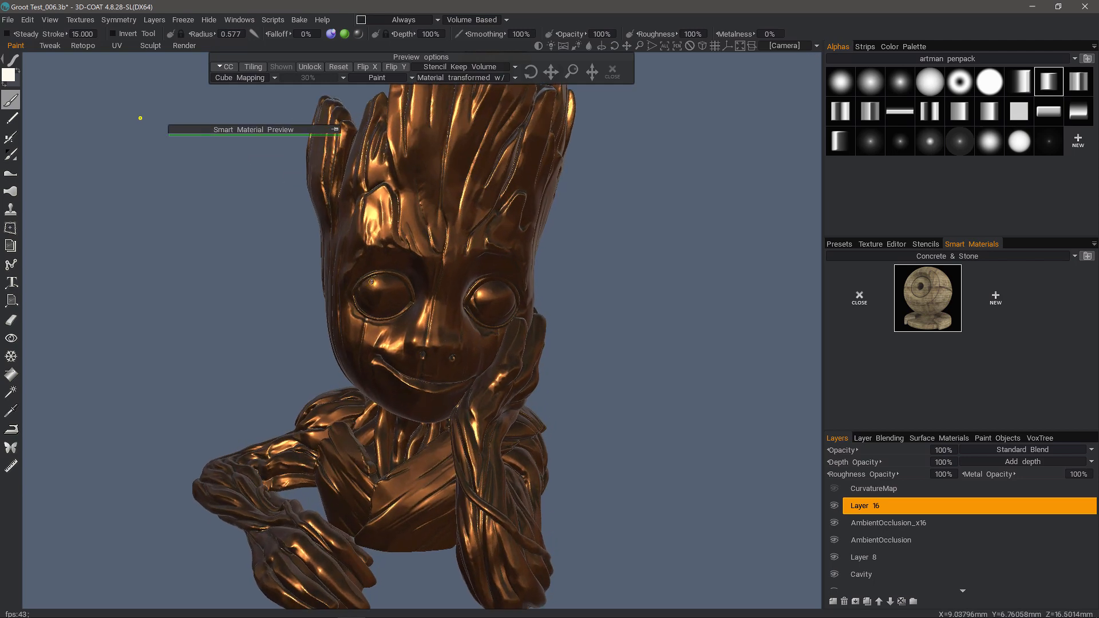
{"action": "scroll", "coordinate": [371, 282], "scroll_direction": "up", "scroll_amount": 2}
{"action": "scroll", "coordinate": [366, 277], "scroll_direction": "up", "scroll_amount": 2}
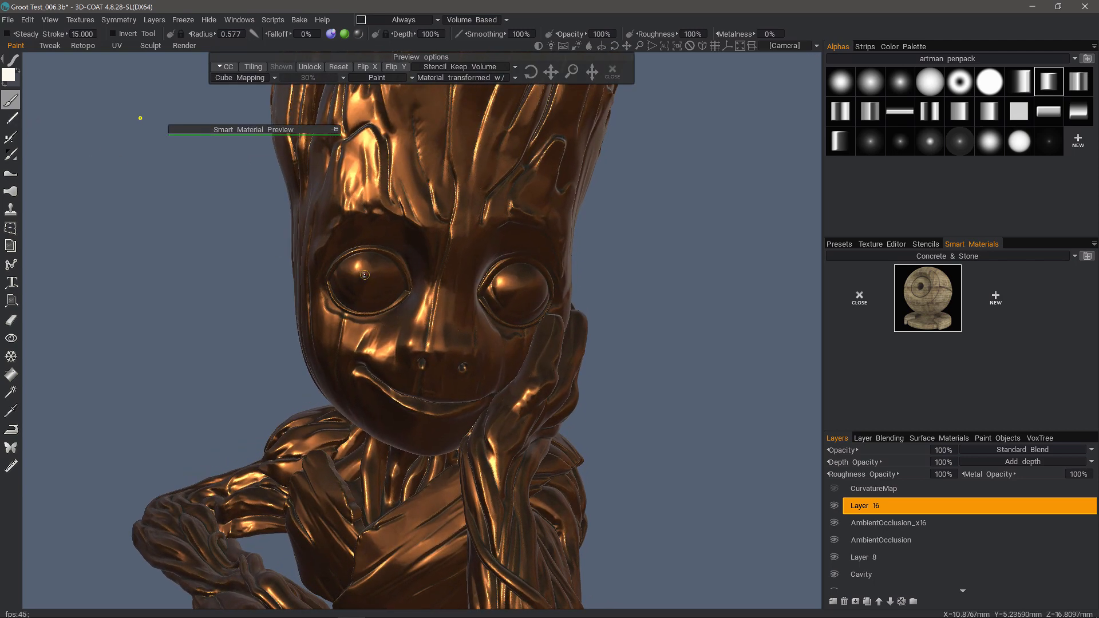
{"action": "right_click_drag", "start_coordinate": [365, 275], "coordinate": [371, 279]}
{"action": "mouse_move", "coordinate": [367, 268]}
{"action": "left_mouse_down"}
{"action": "mouse_move", "coordinate": [395, 274]}
{"action": "mouse_move", "coordinate": [379, 301]}
{"action": "mouse_move", "coordinate": [355, 280]}
{"action": "mouse_move", "coordinate": [367, 294]}
{"action": "mouse_move", "coordinate": [372, 265]}
{"action": "mouse_move", "coordinate": [350, 262]}
{"action": "mouse_move", "coordinate": [345, 276]}
{"action": "left_mouse_up"}
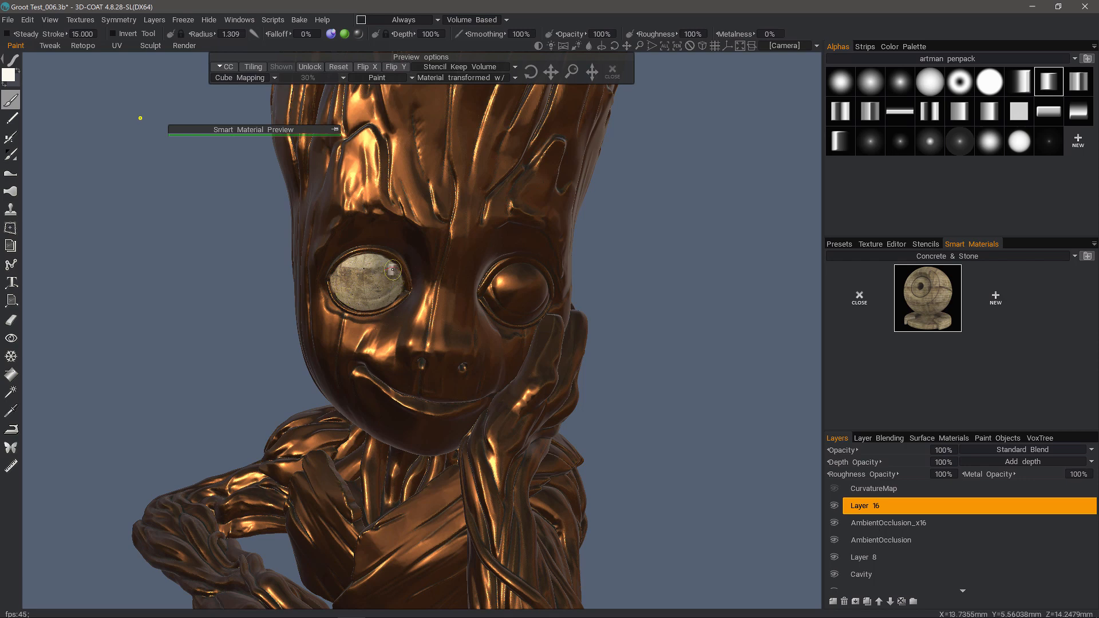
Bring up the smart material's options, then paint the material over the character's left eye.
{"action": "right_click", "coordinate": [923, 291]}
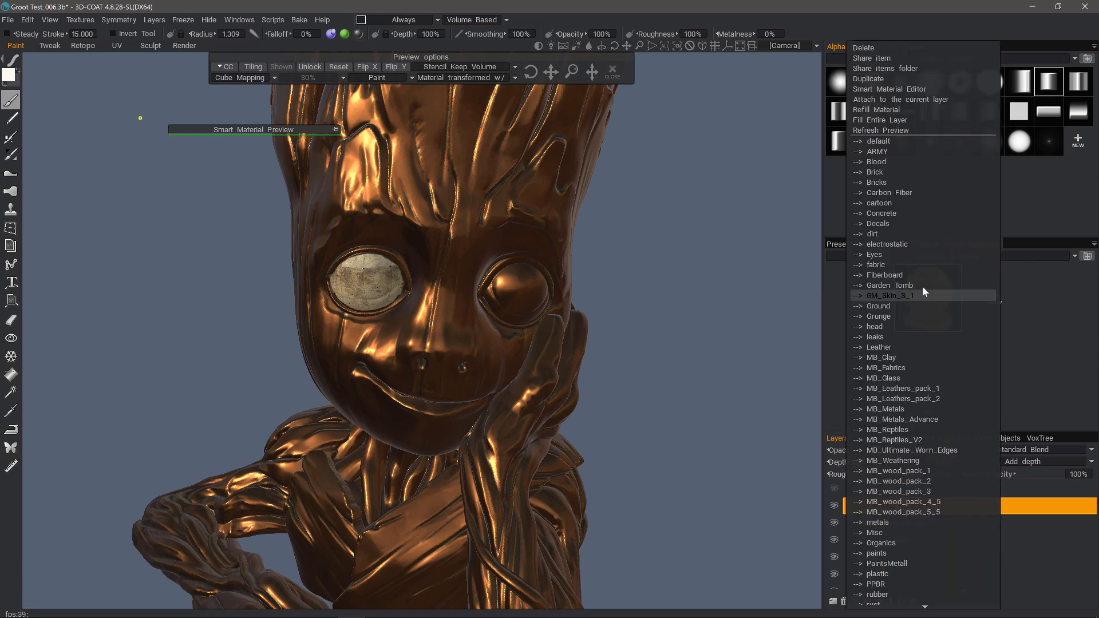
{"action": "left_click", "coordinate": [898, 121]}
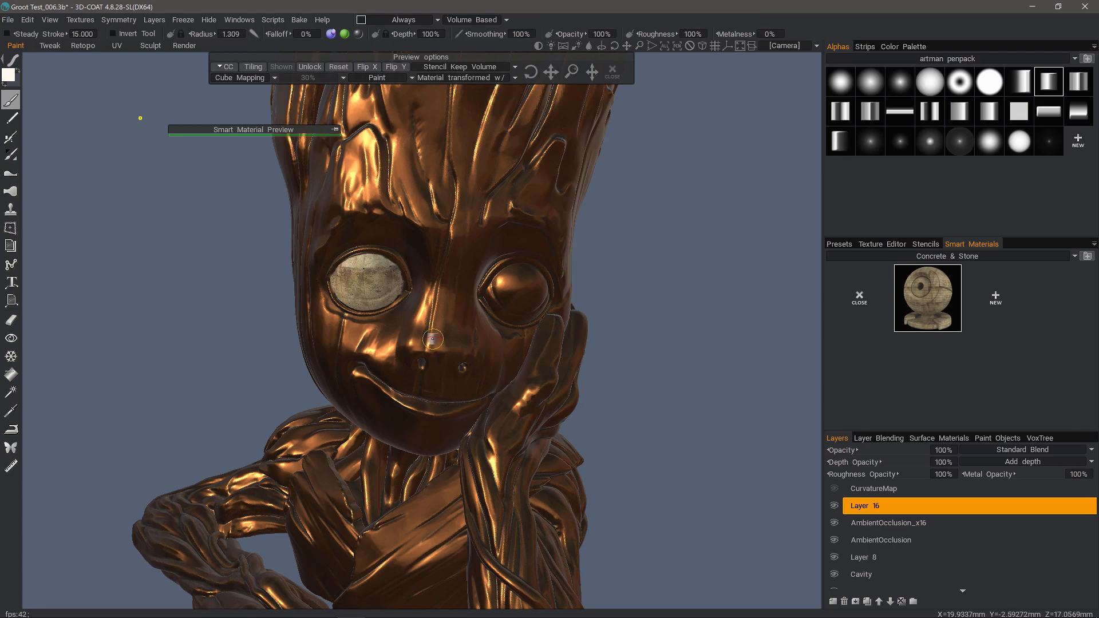
{"action": "mouse_move", "coordinate": [514, 289]}
{"action": "left_mouse_down", "text": "alt"}
{"action": "mouse_move", "coordinate": [487, 293]}
{"action": "mouse_move", "coordinate": [544, 292]}
{"action": "mouse_move", "coordinate": [514, 283]}
{"action": "left_mouse_up", "text": "alt"}
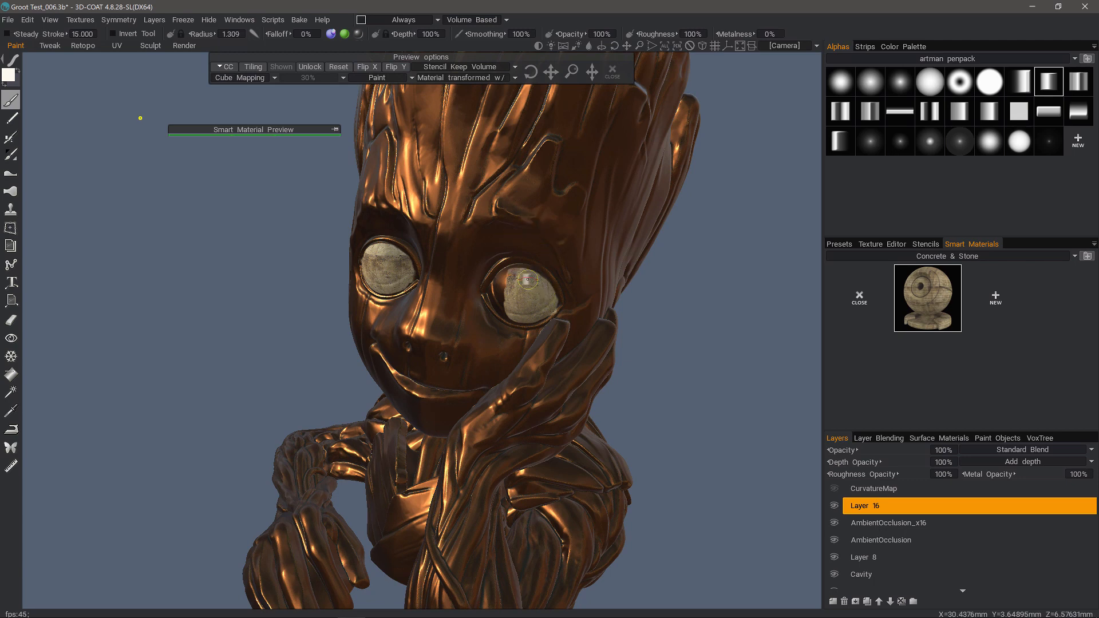
{"action": "left_click_drag", "start_coordinate": [528, 280], "coordinate": [500, 288]}
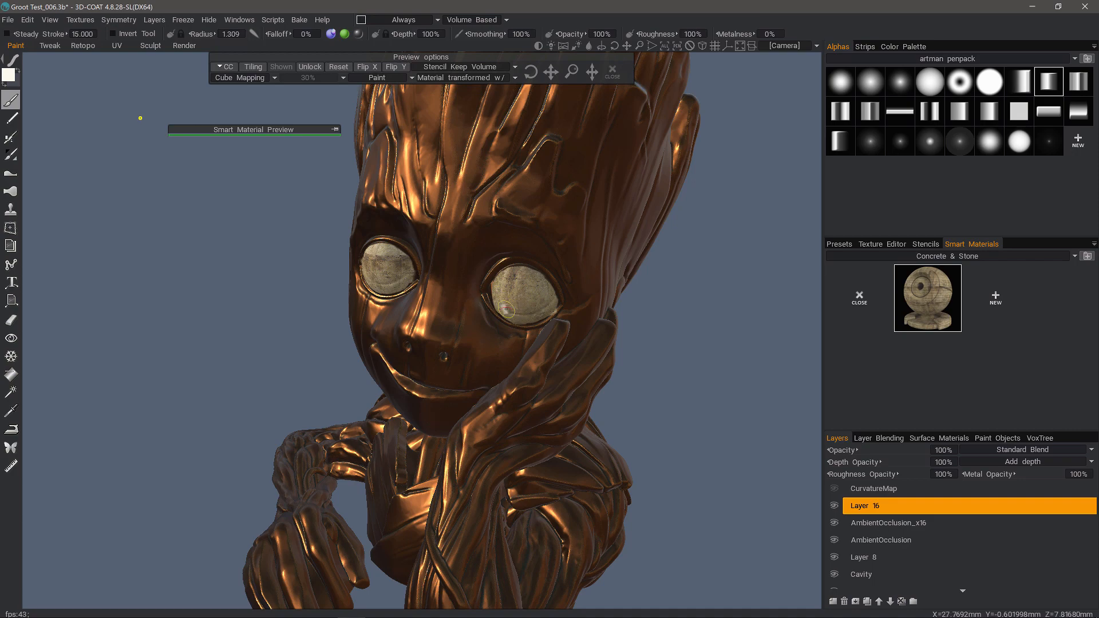
Inspect both painted eyes from several angles and close the smart material's preview options.
{"action": "left_click_drag", "start_coordinate": [503, 298], "coordinate": [564, 298], "text": "alt"}
{"action": "right_click_drag", "start_coordinate": [564, 298], "coordinate": [544, 344], "text": "alt"}
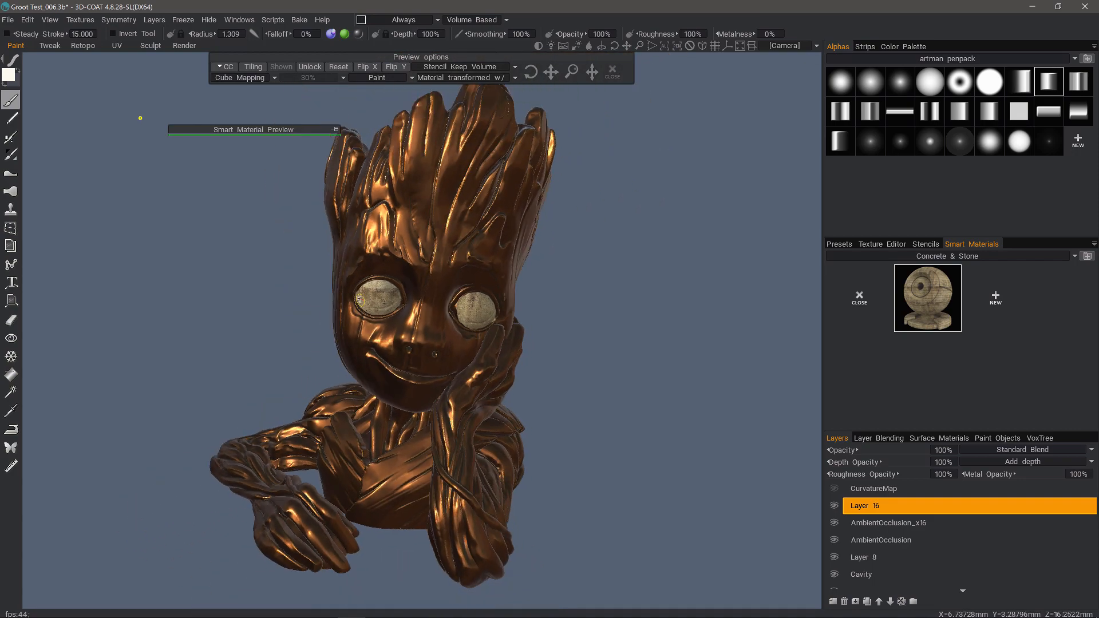
{"action": "left_click_drag", "start_coordinate": [544, 343], "coordinate": [413, 319], "text": "alt"}
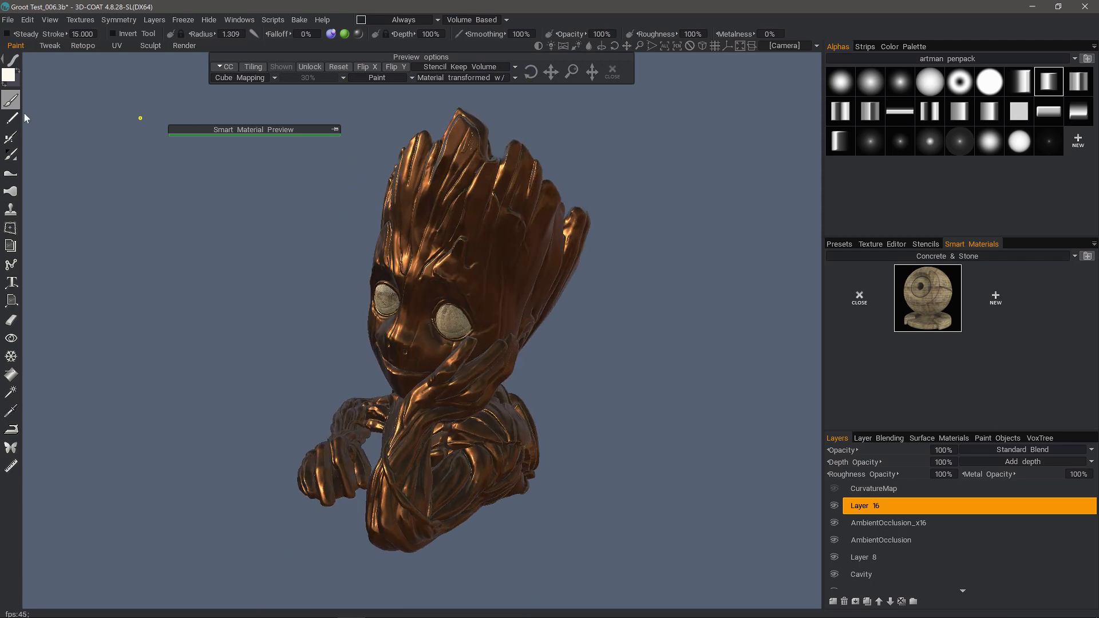
{"action": "left_click_drag", "start_coordinate": [335, 277], "coordinate": [803, 477], "text": "alt"}
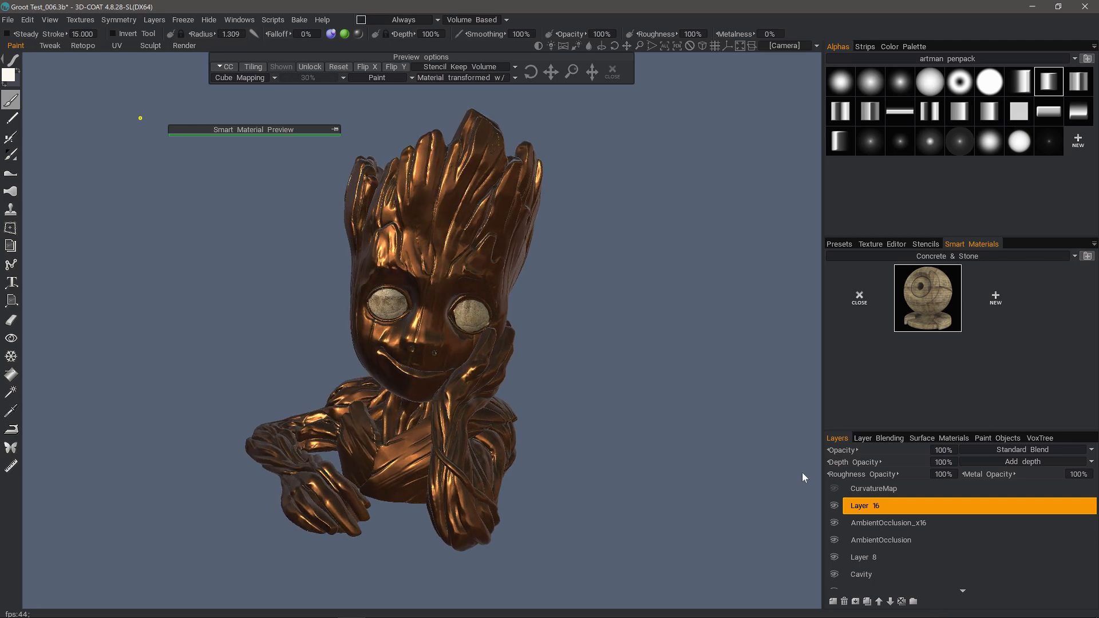
{"action": "left_click", "coordinate": [614, 70]}
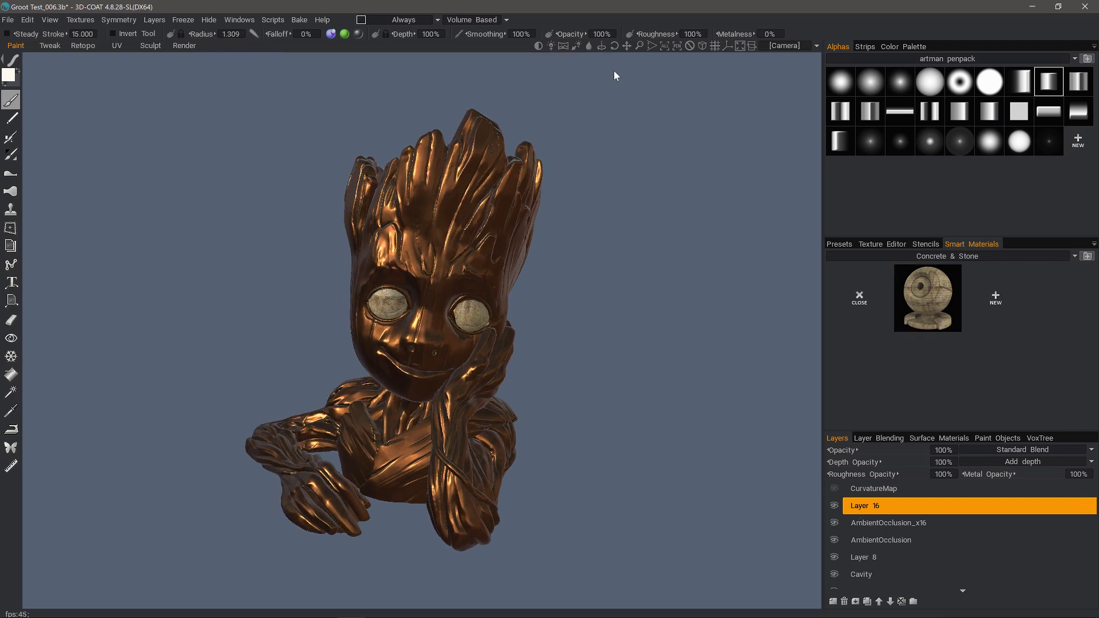
Set the brush to 100% metalness, radius 3.439 and depth 157%, painting a white metallic patch on the forehead.
{"action": "left_click_drag", "start_coordinate": [614, 70], "coordinate": [459, 203], "text": "alt"}
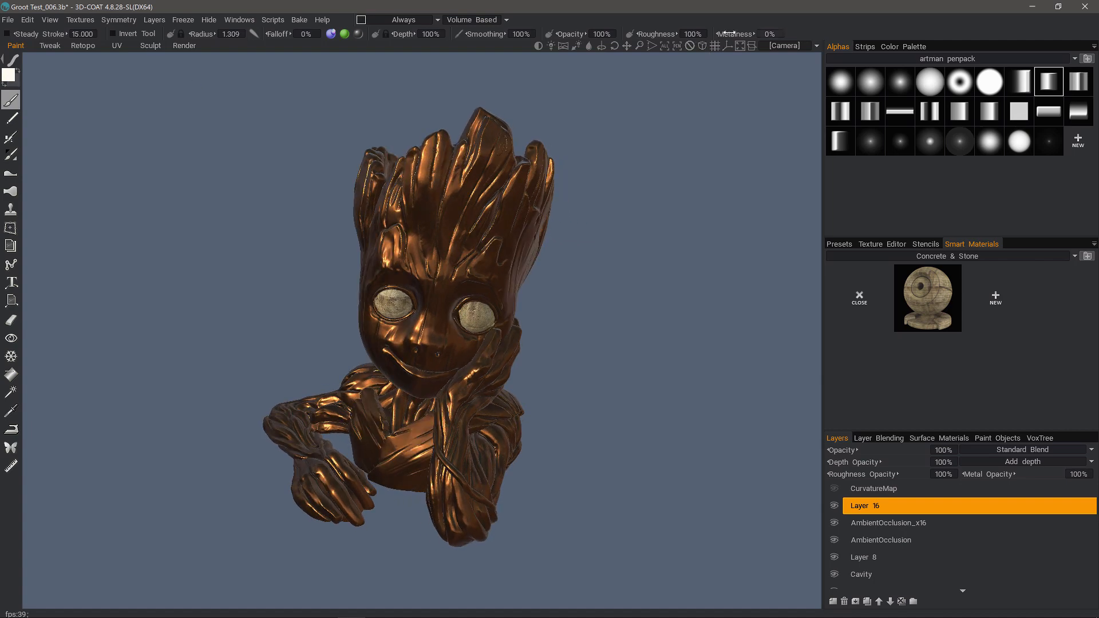
{"action": "left_click_drag", "start_coordinate": [845, 50], "coordinate": [875, 56]}
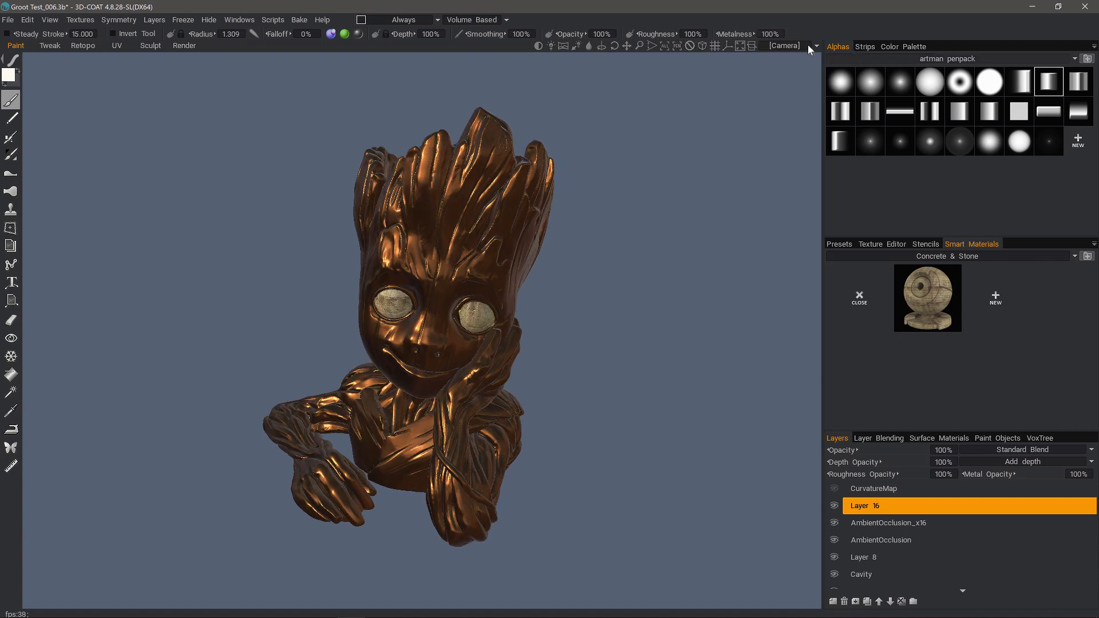
{"action": "right_click_drag", "start_coordinate": [421, 247], "coordinate": [437, 248]}
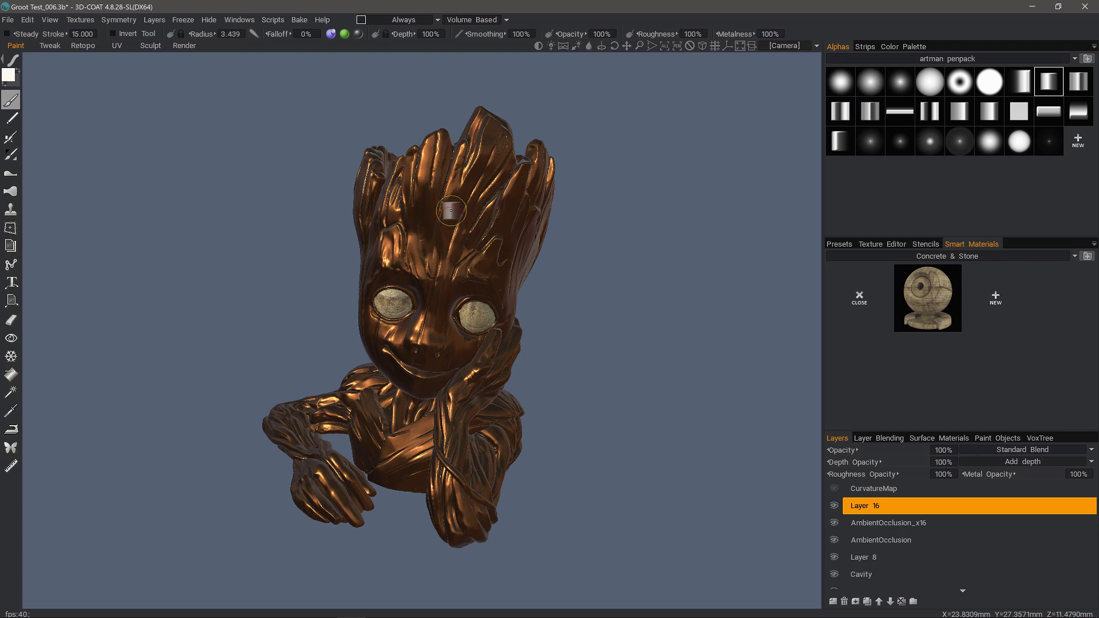
{"action": "mouse_move", "coordinate": [447, 214]}
{"action": "left_mouse_down"}
{"action": "mouse_move", "coordinate": [419, 245]}
{"action": "mouse_move", "coordinate": [345, 226]}
{"action": "mouse_move", "coordinate": [399, 225]}
{"action": "mouse_move", "coordinate": [333, 116]}
{"action": "mouse_move", "coordinate": [386, 63]}
{"action": "mouse_move", "coordinate": [417, 64]}
{"action": "mouse_move", "coordinate": [369, 64]}
{"action": "mouse_move", "coordinate": [387, 60]}
{"action": "left_mouse_up"}
Extend the white metallic patch across the forehead with further brush strokes.
{"action": "mouse_move", "coordinate": [437, 257]}
{"action": "left_mouse_down", "text": "alt"}
{"action": "mouse_move", "coordinate": [426, 261]}
{"action": "mouse_move", "coordinate": [428, 240]}
{"action": "left_mouse_up", "text": "alt"}
{"action": "right_click_drag", "start_coordinate": [429, 240], "coordinate": [433, 250], "text": "alt"}
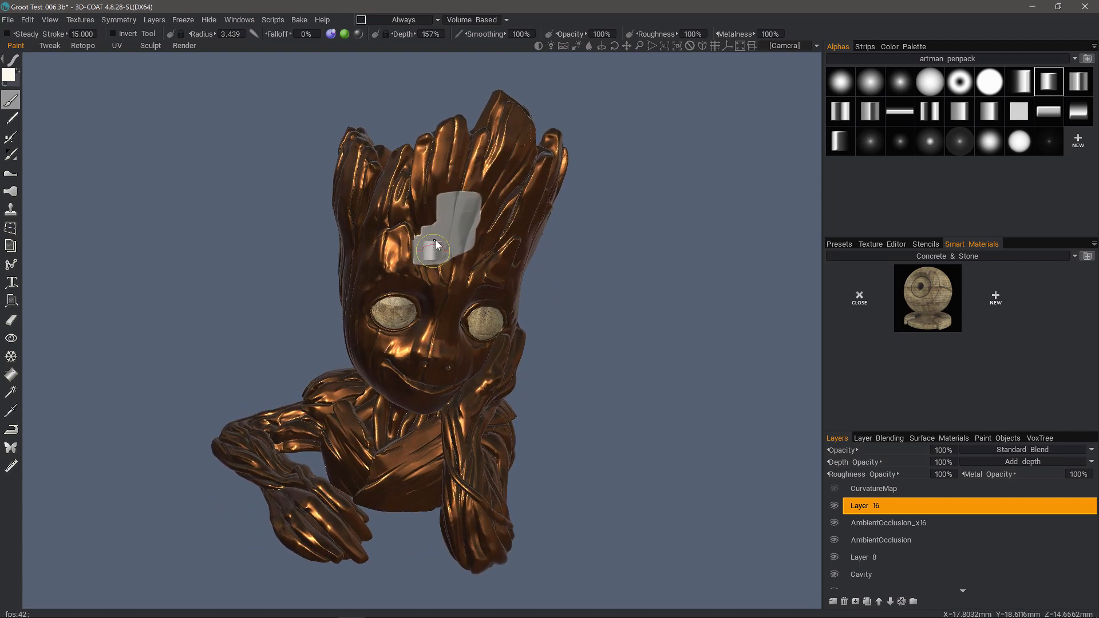
{"action": "mouse_move", "coordinate": [435, 245]}
{"action": "left_mouse_down"}
{"action": "mouse_move", "coordinate": [455, 205]}
{"action": "mouse_move", "coordinate": [467, 206]}
{"action": "mouse_move", "coordinate": [435, 242]}
{"action": "mouse_move", "coordinate": [430, 232]}
{"action": "mouse_move", "coordinate": [510, 235]}
{"action": "left_mouse_up"}
{"action": "left_click_drag", "start_coordinate": [358, 259], "coordinate": [461, 105], "text": "alt"}
{"action": "mouse_move", "coordinate": [442, 210]}
{"action": "left_mouse_down"}
{"action": "mouse_move", "coordinate": [422, 228]}
{"action": "mouse_move", "coordinate": [440, 210]}
{"action": "mouse_move", "coordinate": [431, 259]}
{"action": "mouse_move", "coordinate": [439, 264]}
{"action": "mouse_move", "coordinate": [416, 274]}
{"action": "mouse_move", "coordinate": [421, 257]}
{"action": "mouse_move", "coordinate": [411, 256]}
{"action": "mouse_move", "coordinate": [442, 252]}
{"action": "left_mouse_up"}
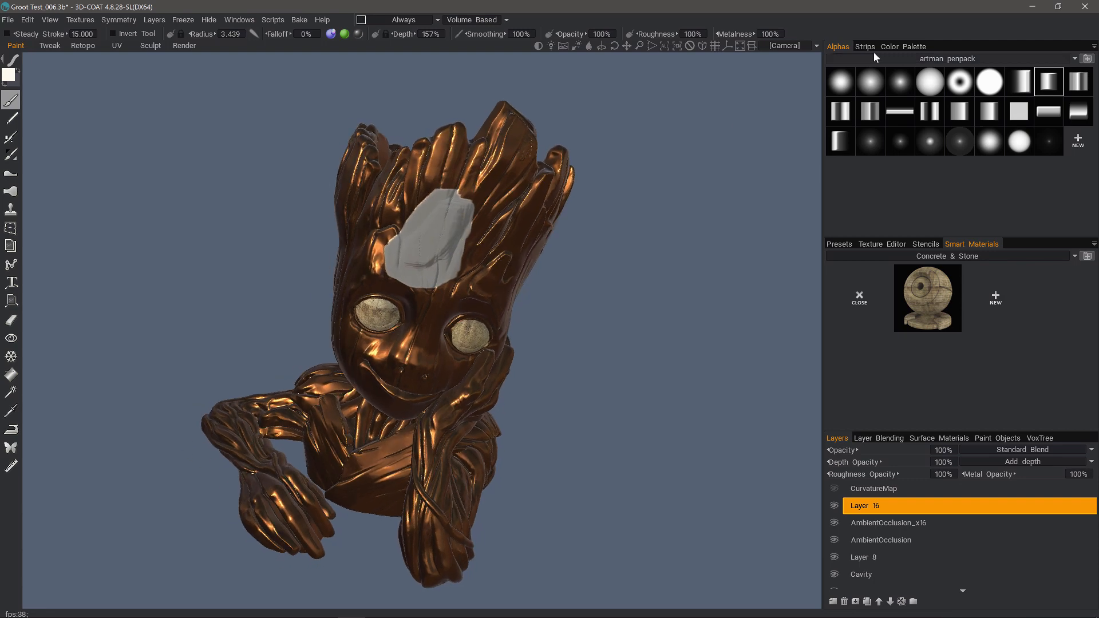
Choose the solid square alpha and a rectangular stroke mode, and paint a small white metallic patch beside the forehead patch.
{"action": "left_click", "coordinate": [1019, 112]}
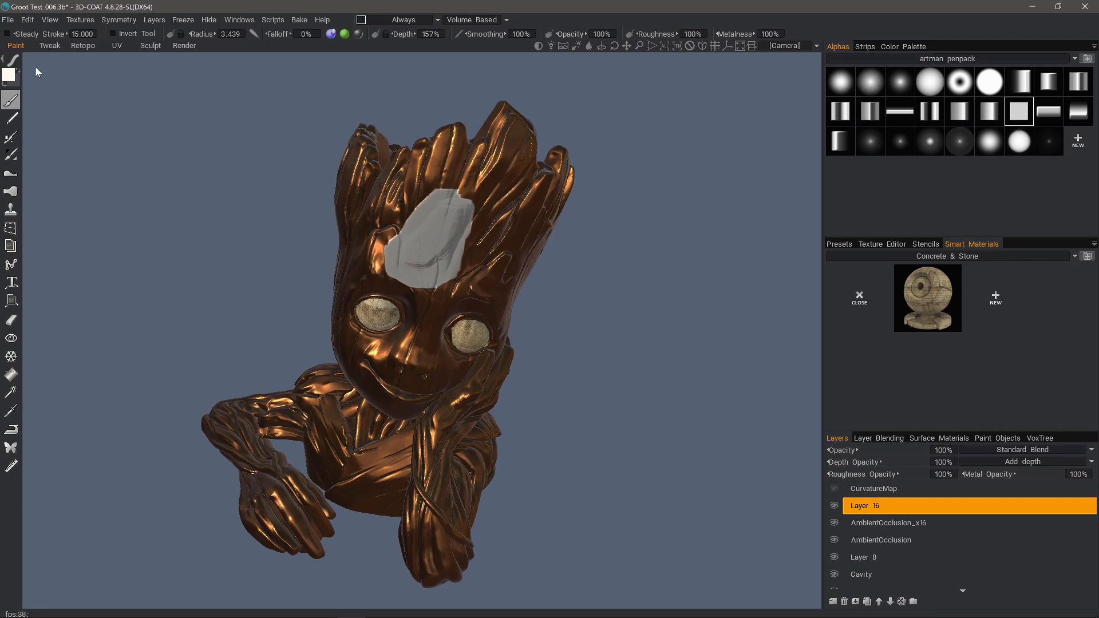
{"action": "mouse_move", "coordinate": [18, 61]}
{"action": "left_click", "coordinate": [166, 62]}
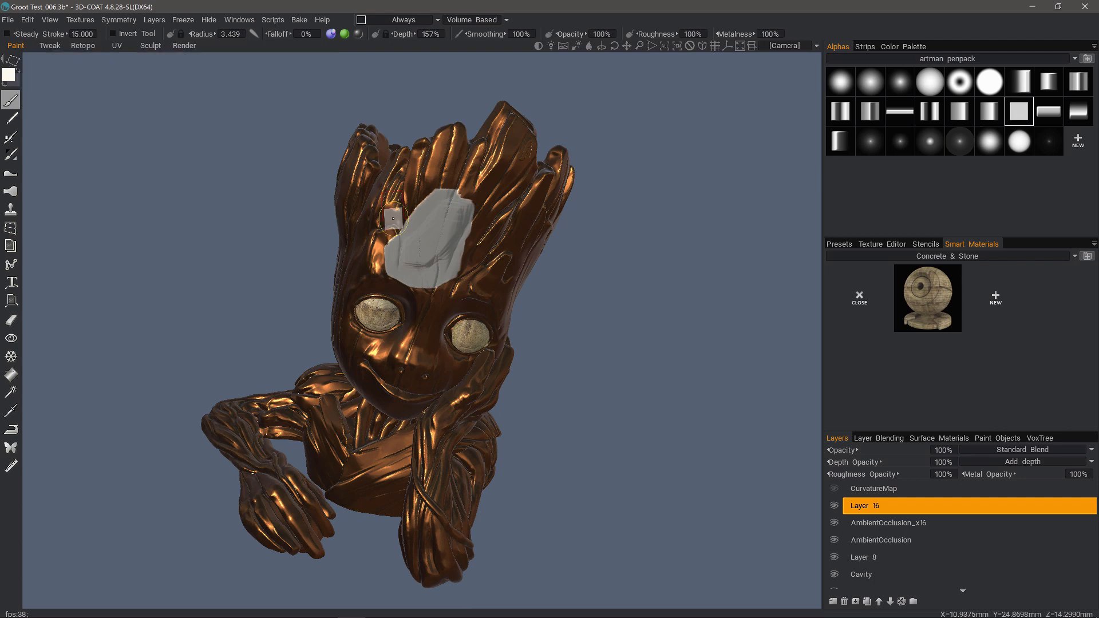
{"action": "mouse_move", "coordinate": [373, 221]}
{"action": "left_mouse_down", "text": "alt"}
{"action": "mouse_move", "coordinate": [395, 182]}
{"action": "mouse_move", "coordinate": [391, 222]}
{"action": "left_mouse_up", "text": "alt"}
{"action": "mouse_move", "coordinate": [391, 222]}
{"action": "right_mouse_down"}
{"action": "mouse_move", "coordinate": [405, 244]}
{"action": "mouse_move", "coordinate": [376, 220]}
{"action": "right_mouse_up"}
{"action": "left_click_drag", "start_coordinate": [376, 189], "coordinate": [378, 190]}
{"action": "left_click_drag", "start_coordinate": [490, 335], "coordinate": [773, 435]}
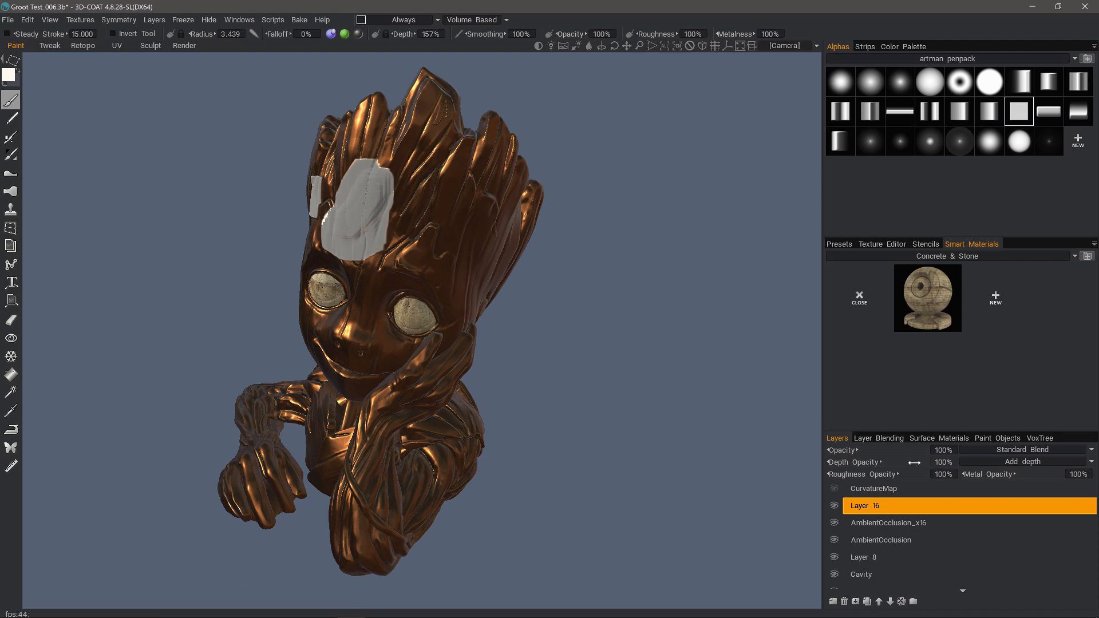
Set the depth opacity of Layer 16 to 81% and rename the layer Vox-Test.
{"action": "mouse_move", "coordinate": [869, 459]}
{"action": "left_mouse_down"}
{"action": "mouse_move", "coordinate": [902, 462]}
{"action": "mouse_move", "coordinate": [854, 461]}
{"action": "mouse_move", "coordinate": [902, 462]}
{"action": "left_mouse_up"}
{"action": "left_click_drag", "start_coordinate": [682, 461], "coordinate": [865, 506]}
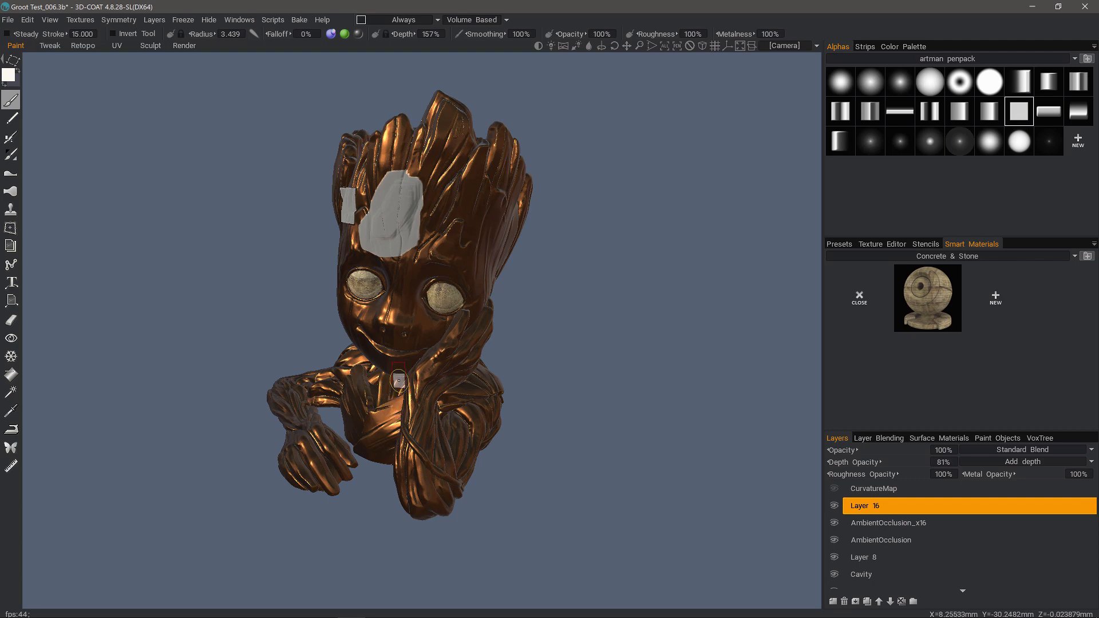
{"action": "double_click", "coordinate": [868, 508]}
{"action": "type", "text": "V"}
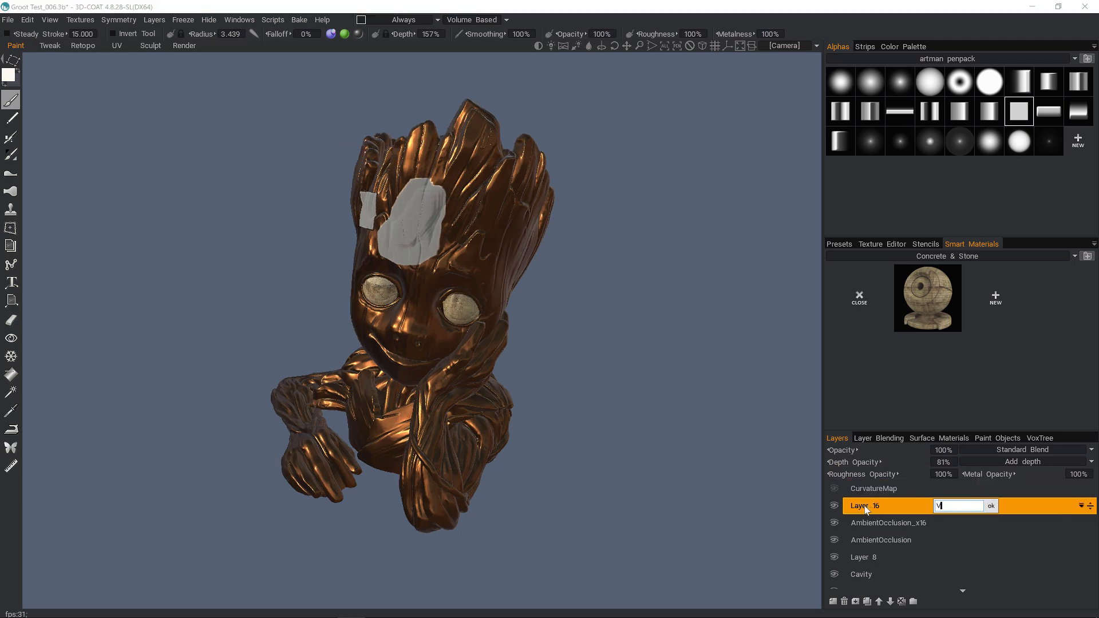
{"action": "type", "text": "ox-Test"}
{"action": "key", "text": "Return"}
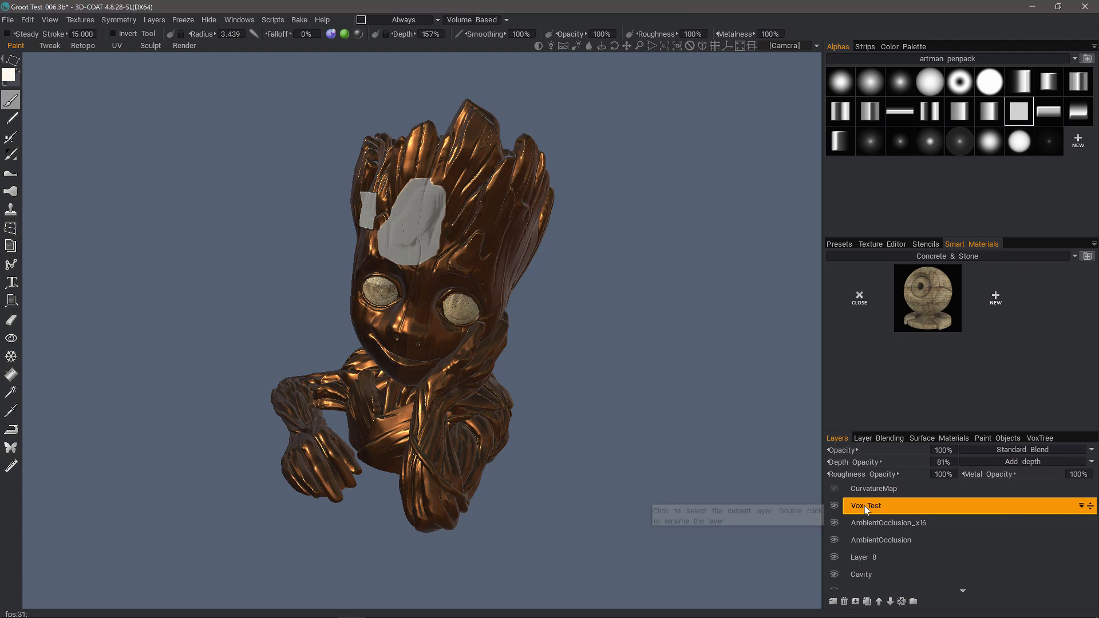
Inspect the painted patches on the head, clear all paint from the Vox-Test layer, and check the bare model.
{"action": "mouse_move", "coordinate": [553, 198]}
{"action": "left_mouse_down", "text": "alt"}
{"action": "mouse_move", "coordinate": [491, 163]}
{"action": "mouse_move", "coordinate": [412, 233]}
{"action": "mouse_move", "coordinate": [390, 289]}
{"action": "left_mouse_up", "text": "alt"}
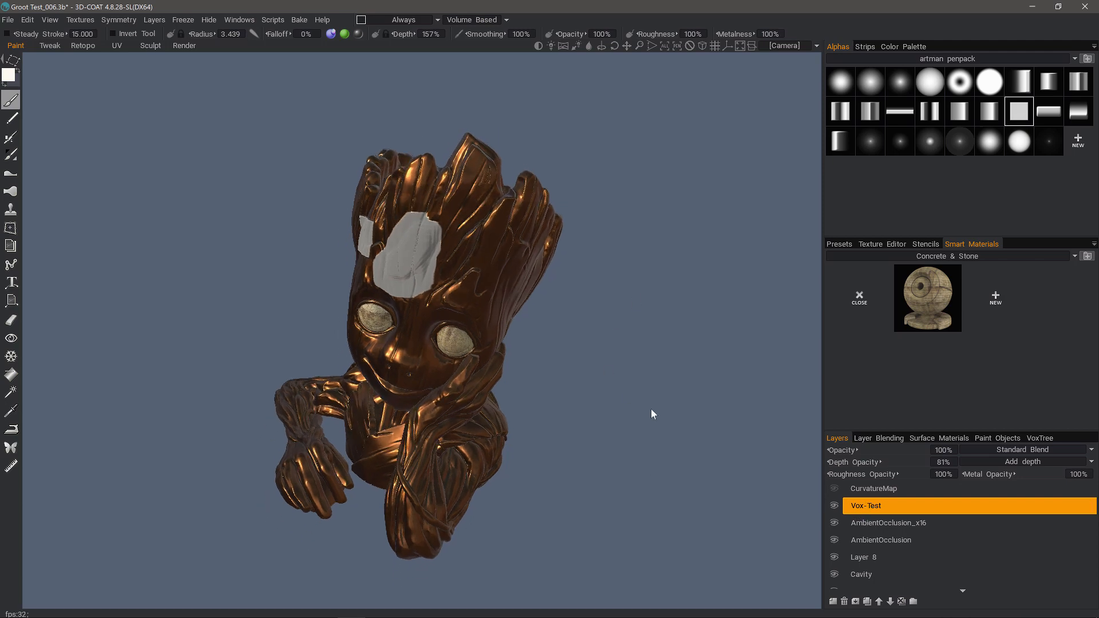
{"action": "left_click_drag", "start_coordinate": [808, 478], "coordinate": [827, 504], "text": "alt"}
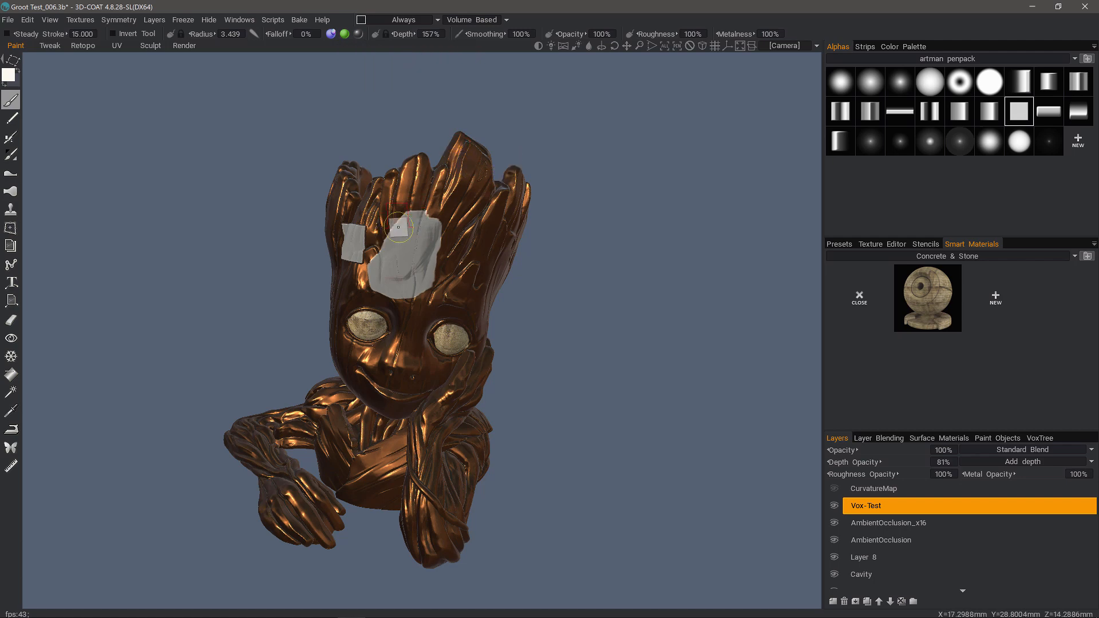
{"action": "key", "text": "Delete"}
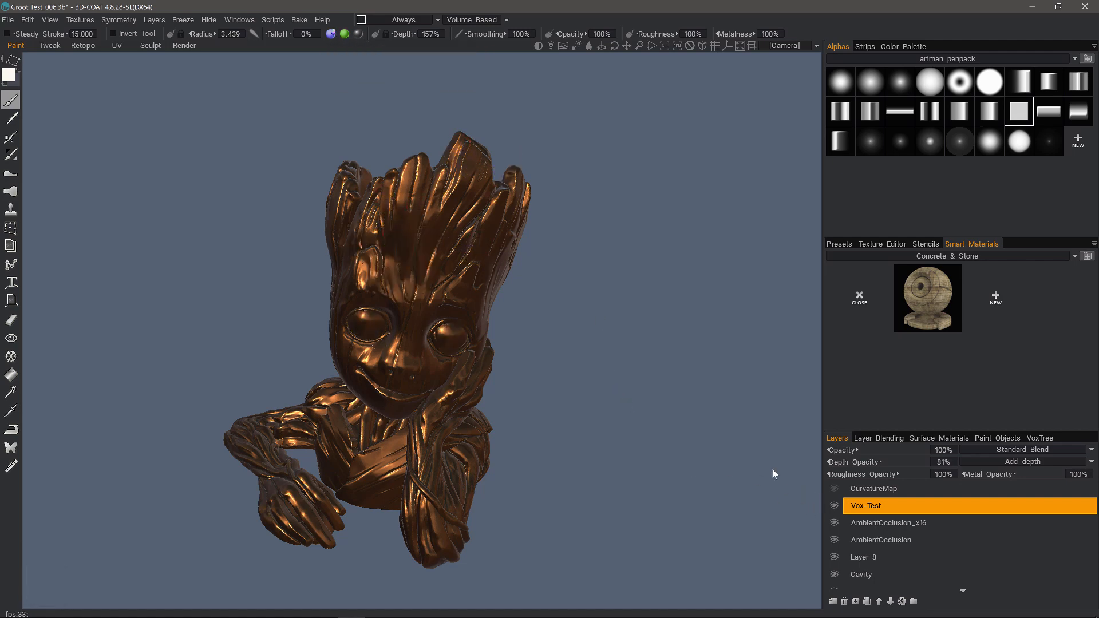
{"action": "left_click_drag", "start_coordinate": [674, 423], "coordinate": [668, 433]}
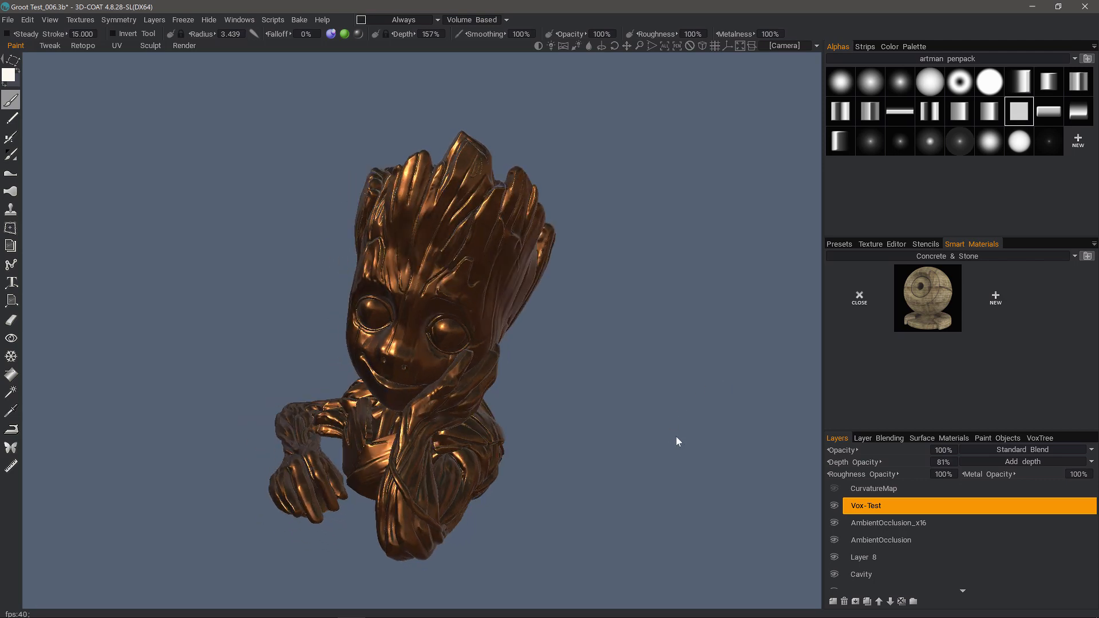
{"action": "left_click_drag", "start_coordinate": [459, 358], "coordinate": [458, 353], "text": "alt"}
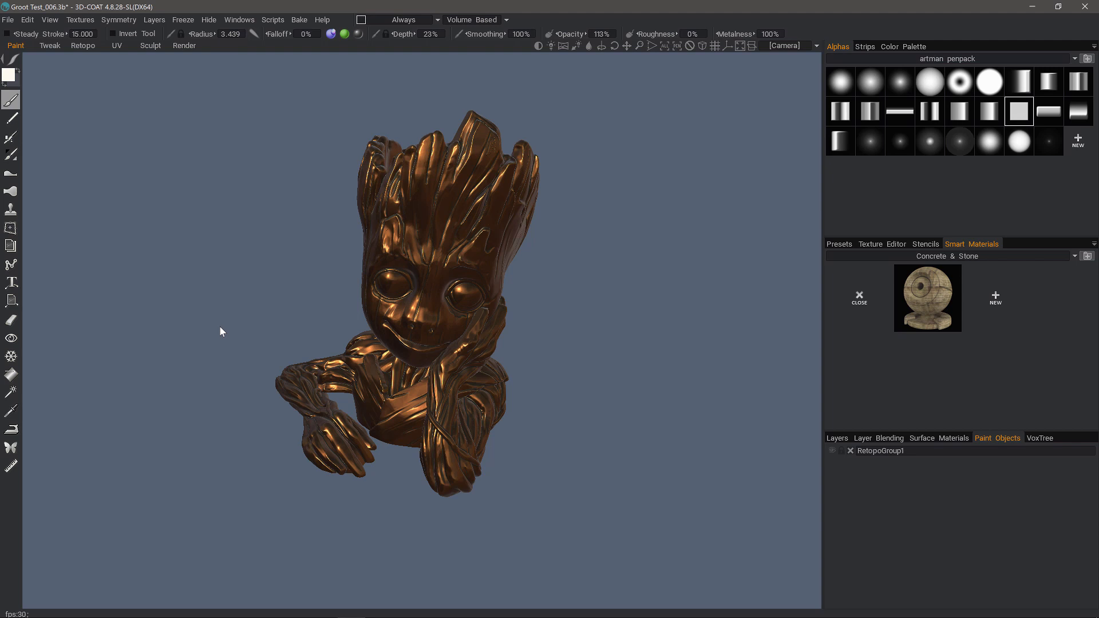
Switch to the Sculpt room and review the Geometry commands that convert retopo and paint meshes into sculpt meshes.
{"action": "left_click", "coordinate": [84, 45]}
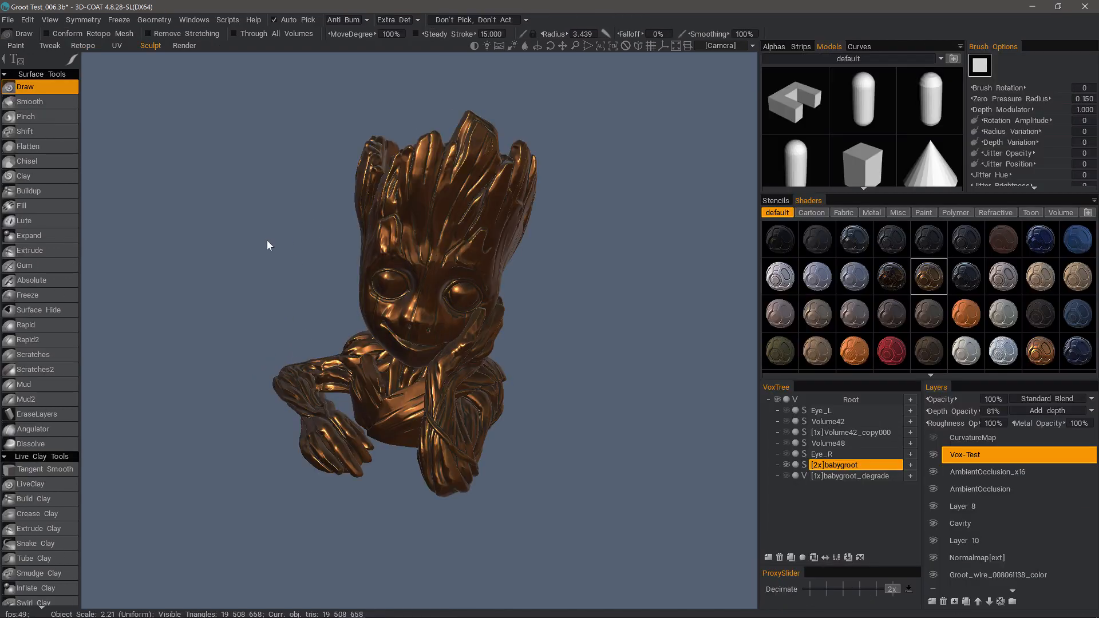
{"action": "left_click", "coordinate": [161, 23]}
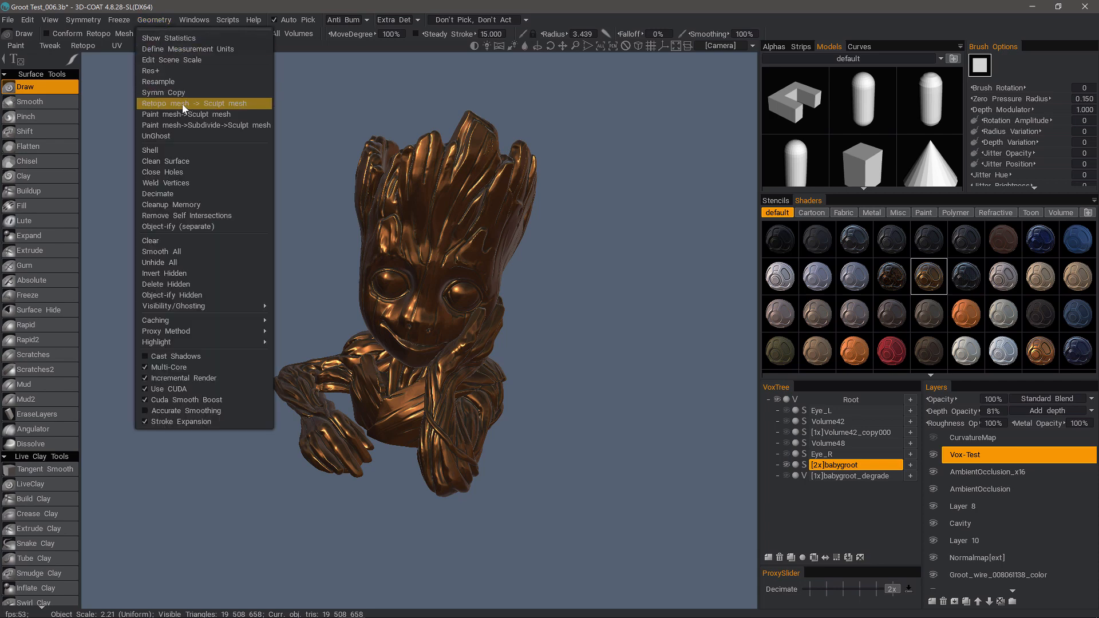
{"action": "left_click", "coordinate": [248, 104]}
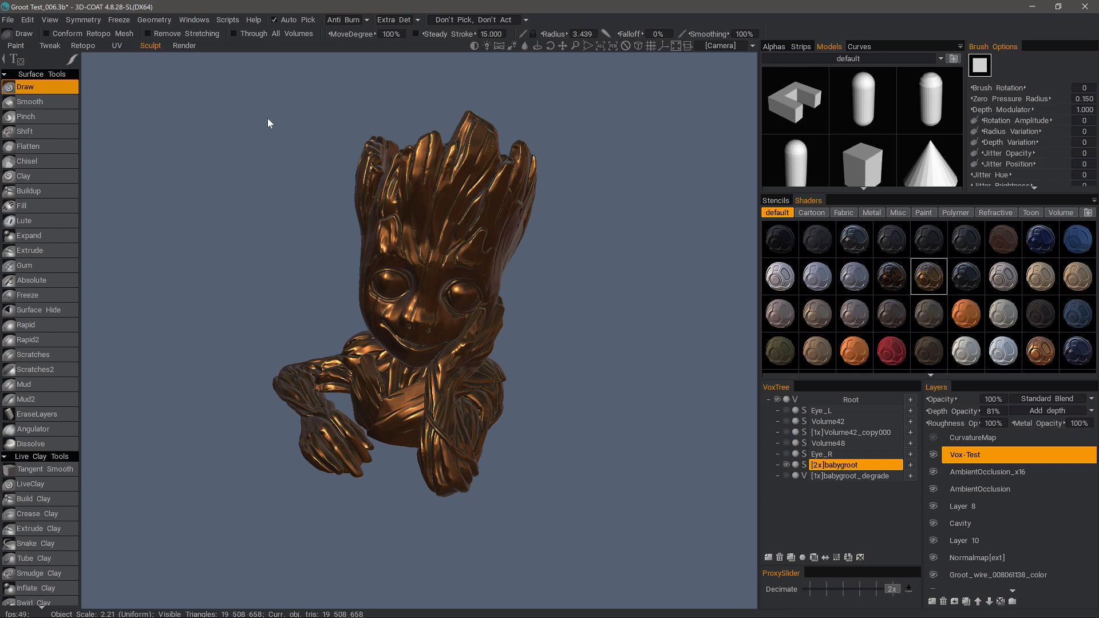
Switch to the Retopo room and review the available commands for baking or sending the retopo mesh to the Paint room.
{"action": "left_click", "coordinate": [87, 47]}
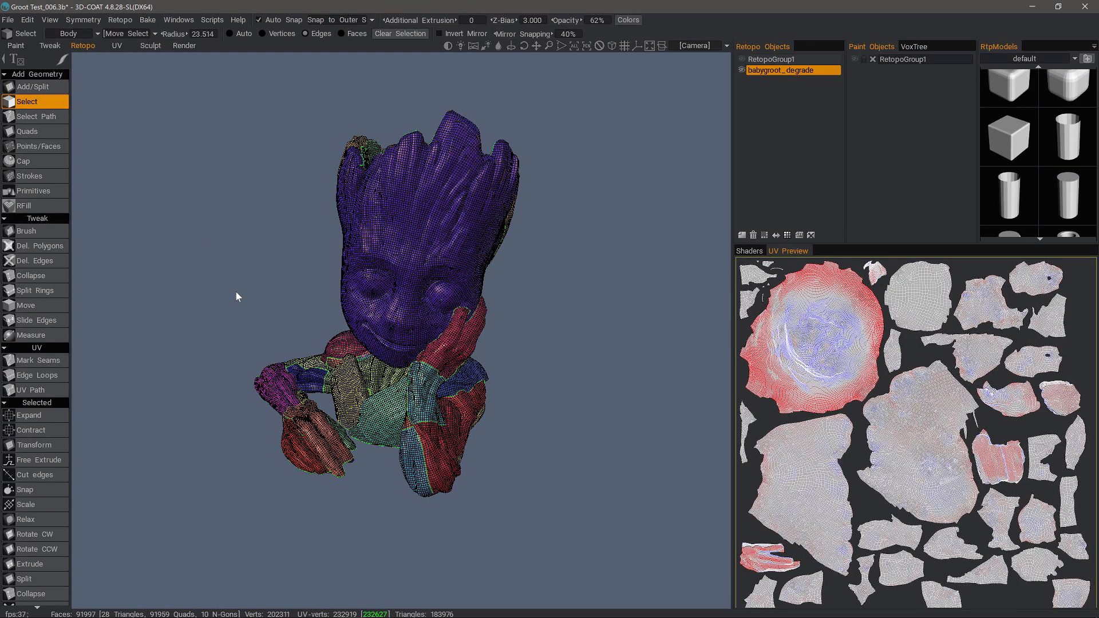
{"action": "left_click", "coordinate": [148, 19]}
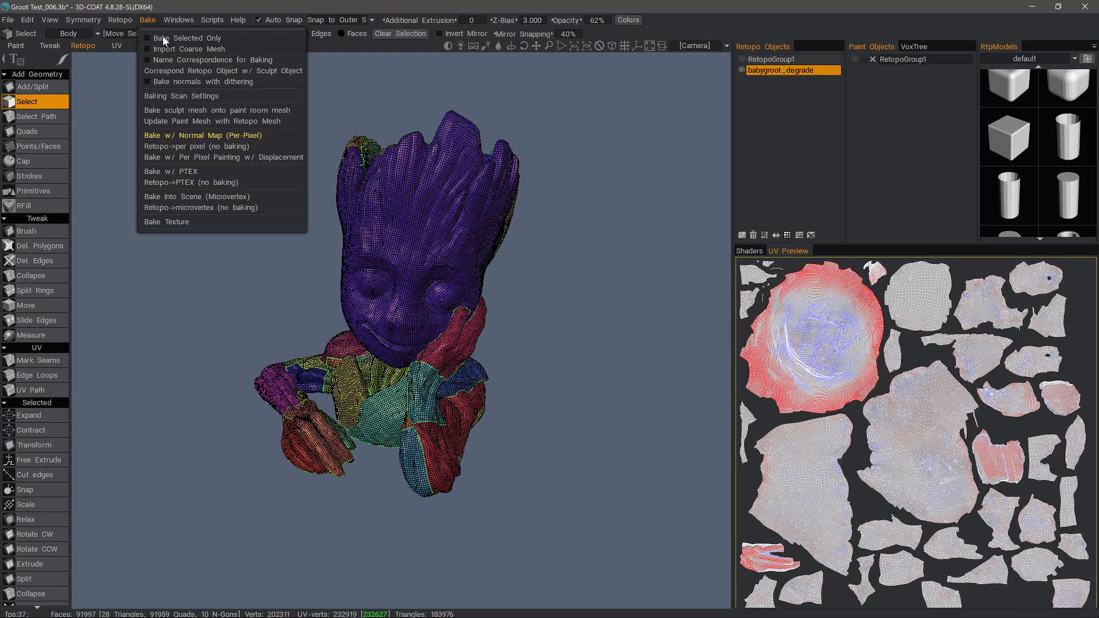
{"action": "left_click", "coordinate": [194, 147]}
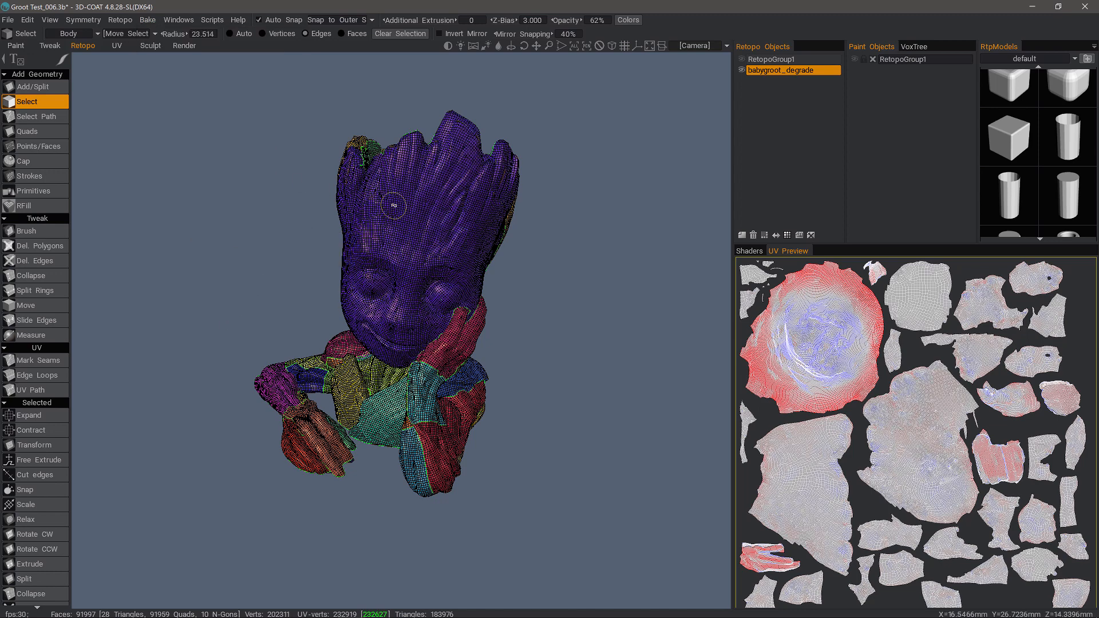
Return to the Paint room, show the RetopoGroup1 paint object and hide the voxel tree's Root volumes.
{"action": "left_click", "coordinate": [17, 46]}
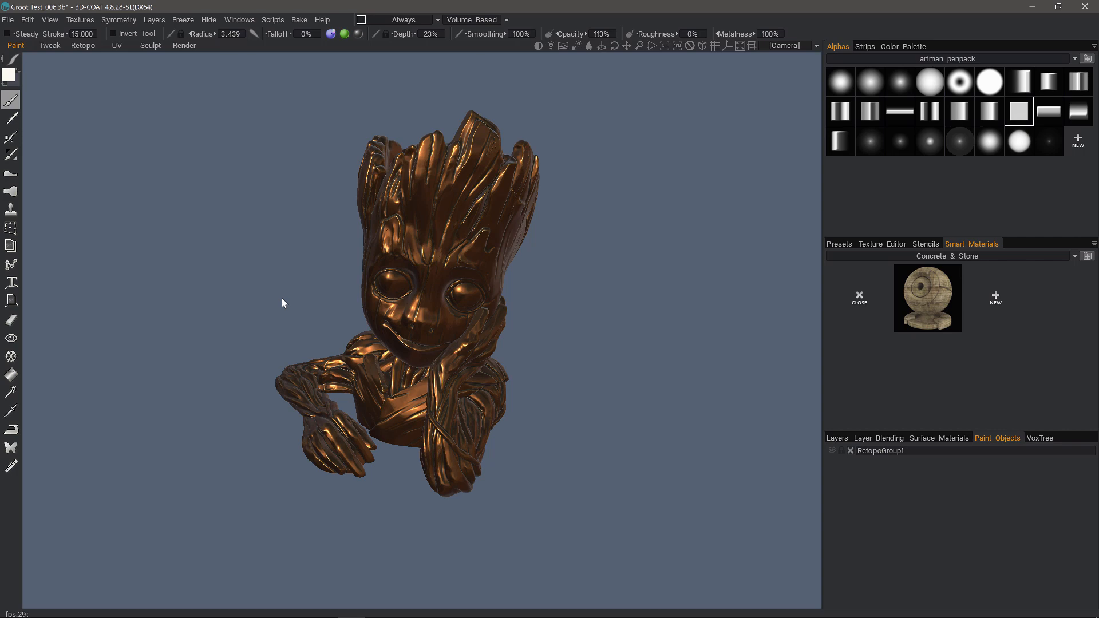
{"action": "left_click", "coordinate": [833, 450]}
{"action": "left_click", "coordinate": [1038, 439]}
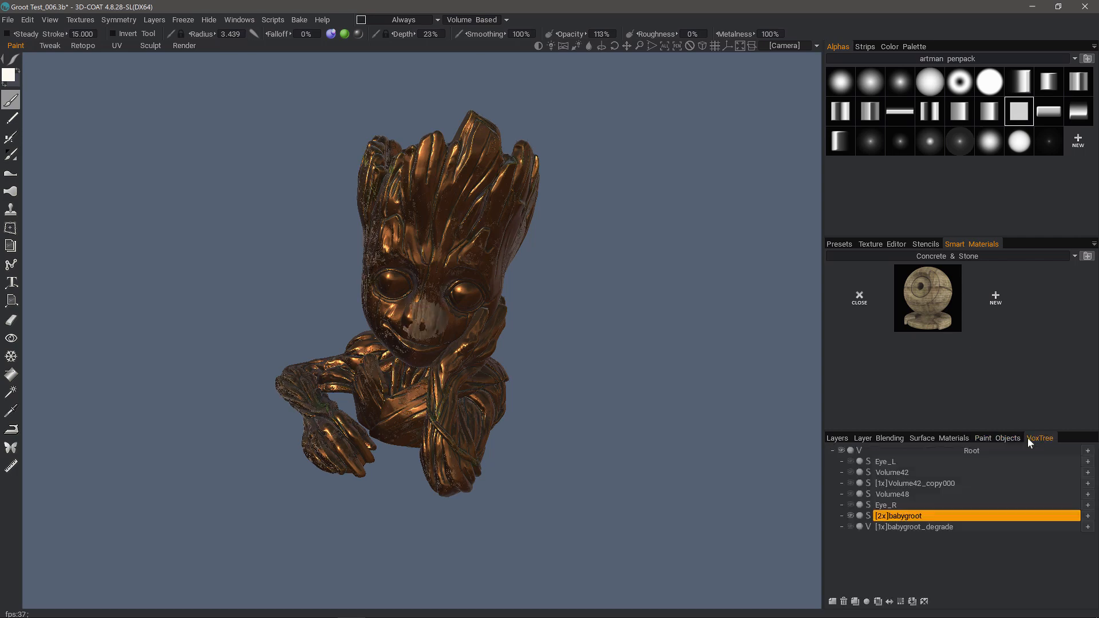
{"action": "left_click", "coordinate": [841, 451]}
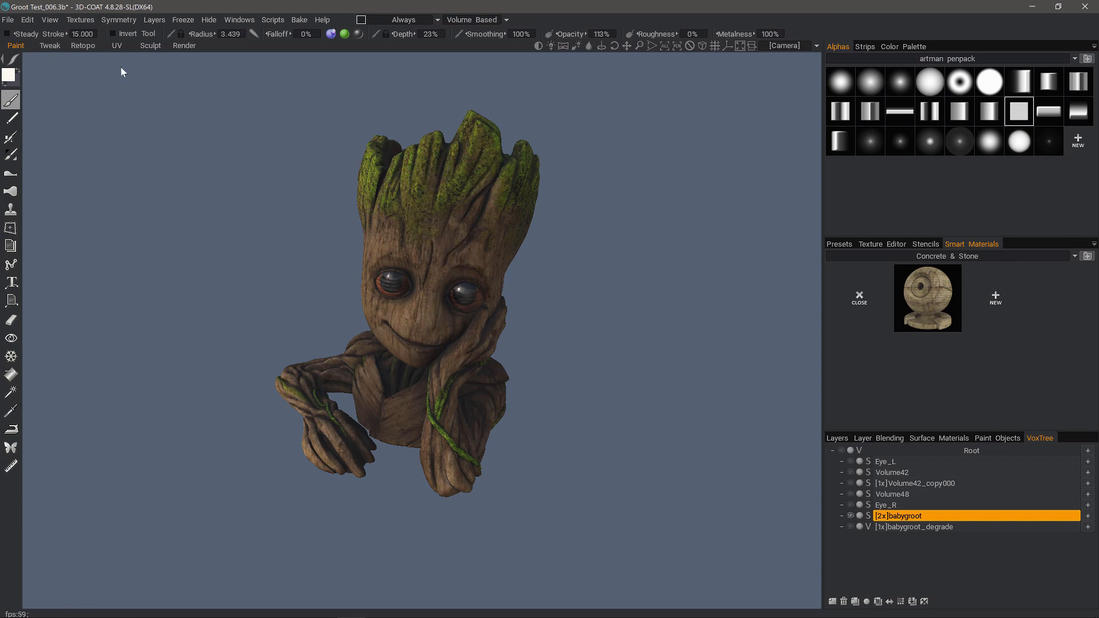
Compare what the Tweak, UV and Paint rooms display with RetopoGroup1 shown and hidden.
{"action": "left_click", "coordinate": [51, 46]}
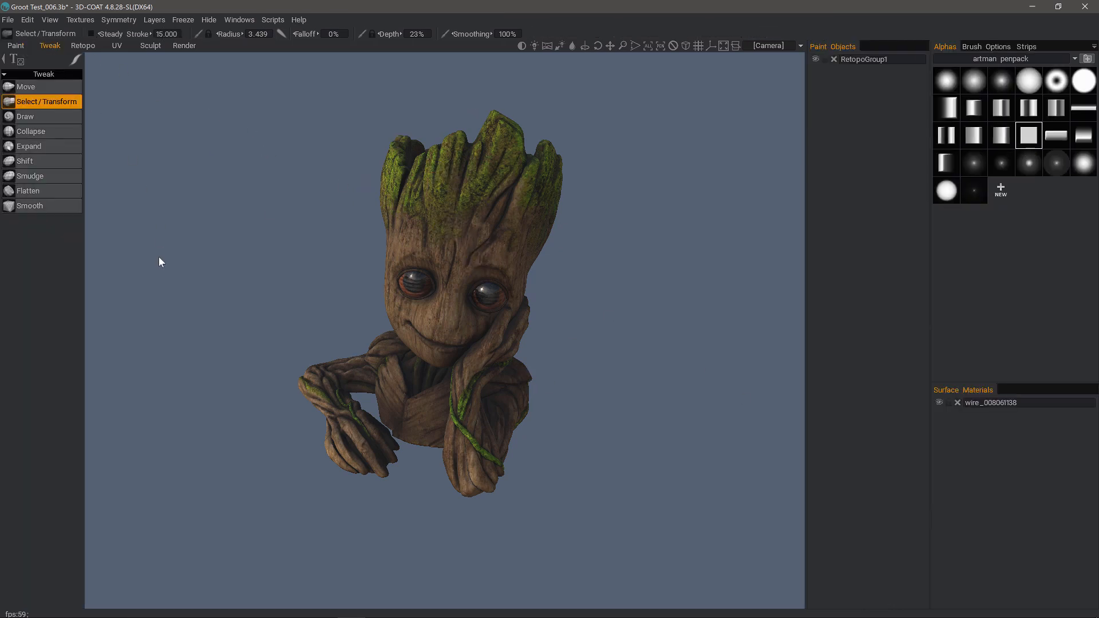
{"action": "left_click", "coordinate": [118, 46]}
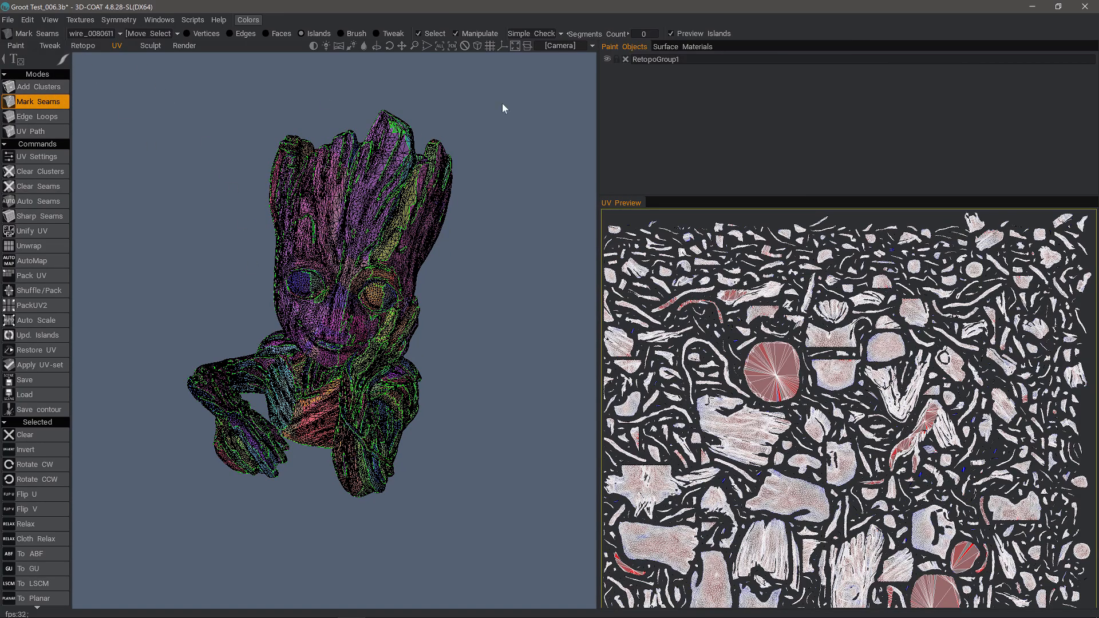
{"action": "left_click", "coordinate": [608, 60]}
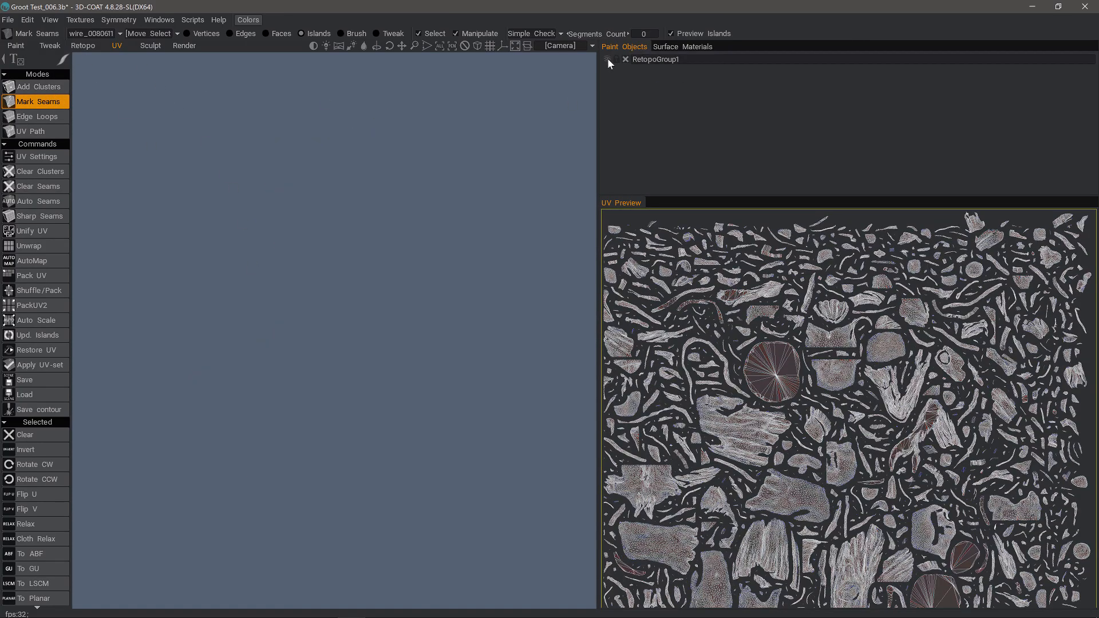
{"action": "left_click", "coordinate": [20, 47]}
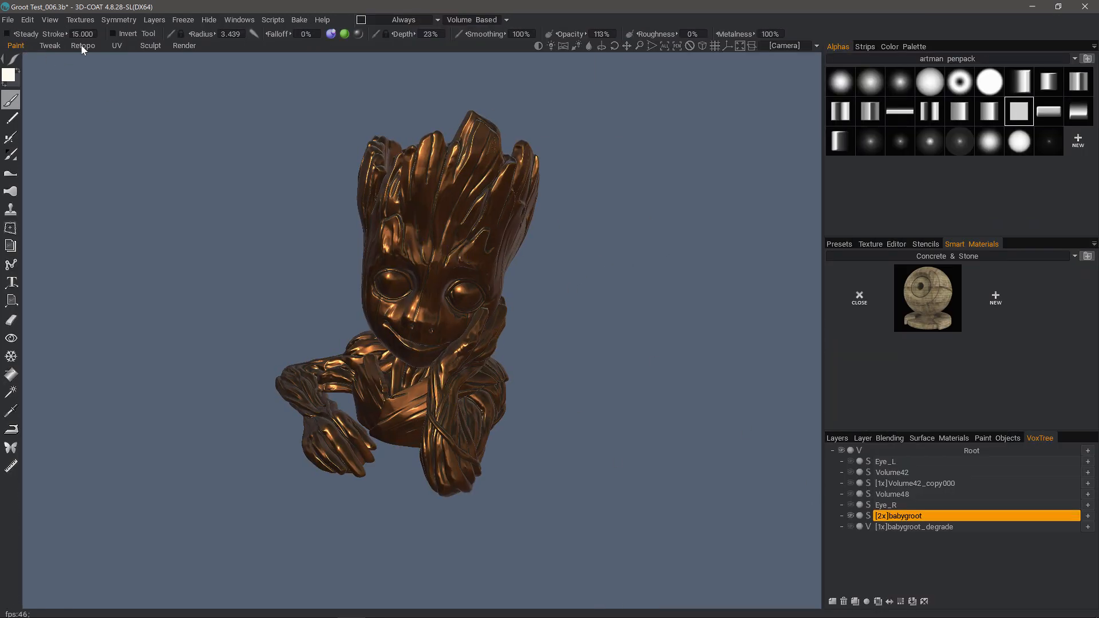
{"action": "left_click", "coordinate": [117, 45]}
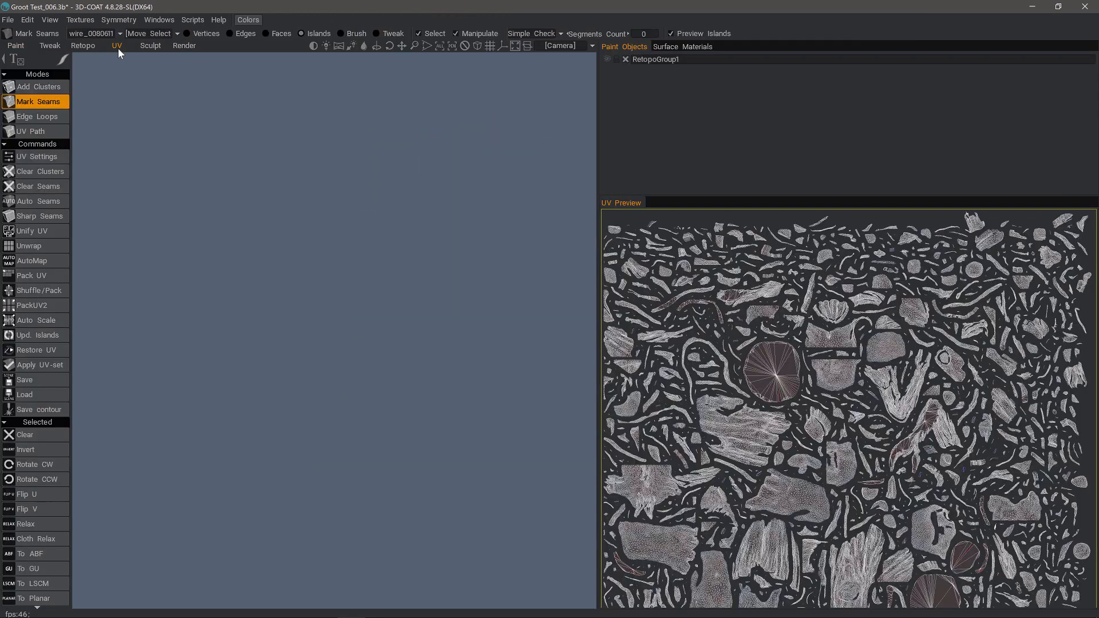
{"action": "left_click", "coordinate": [48, 45]}
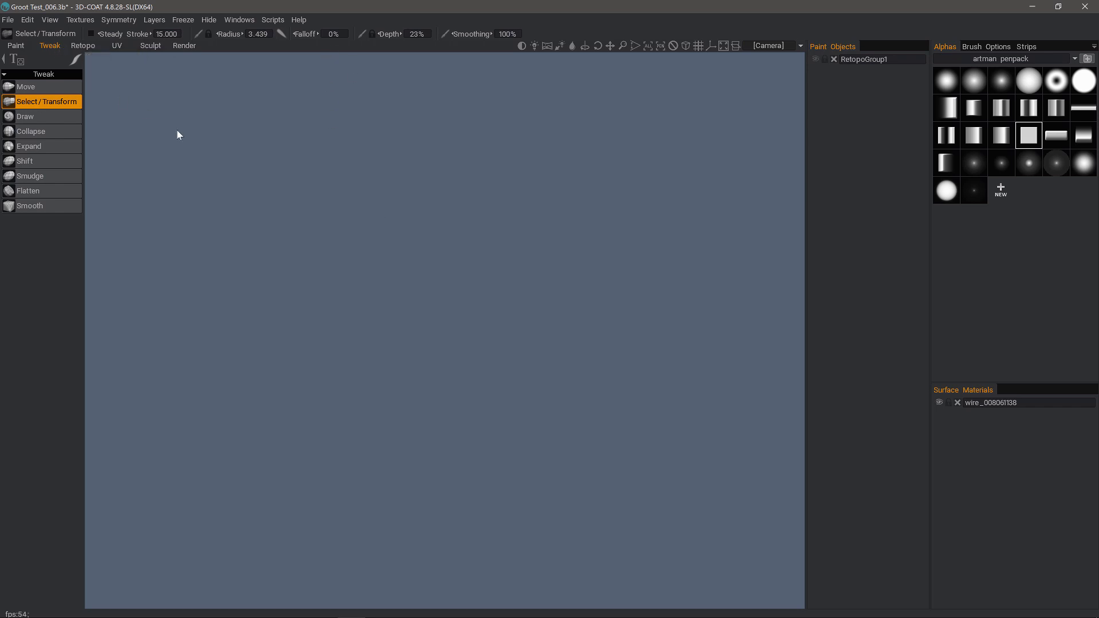
Make RetopoGroup1 visible in the Tweak room, try the Move tool, and activate Select/Transform.
{"action": "left_click", "coordinate": [816, 59]}
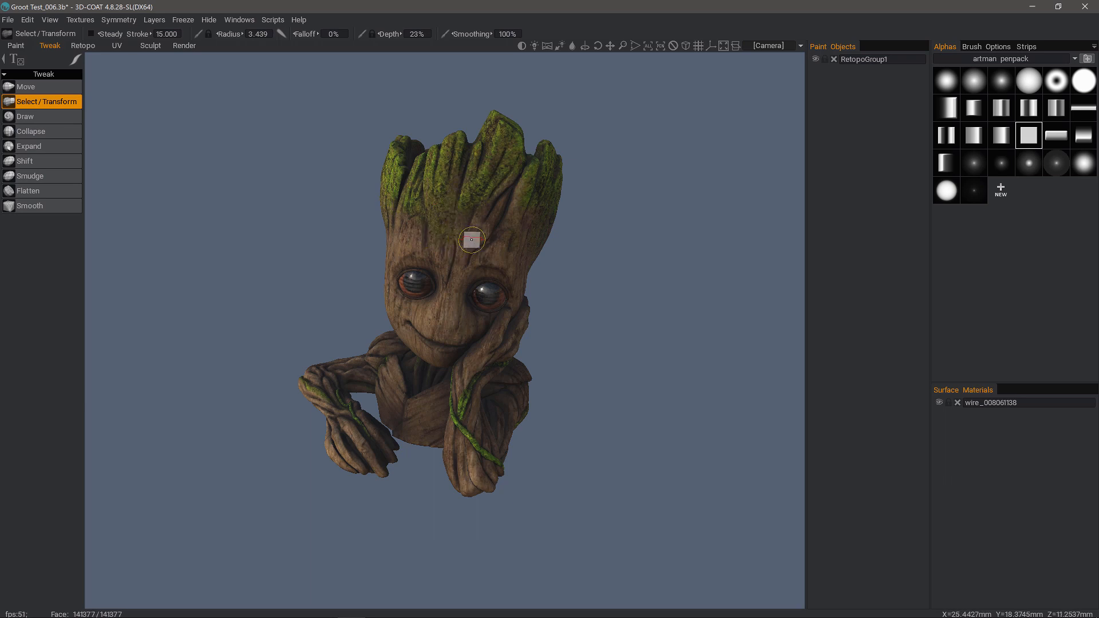
{"action": "left_click", "coordinate": [72, 86]}
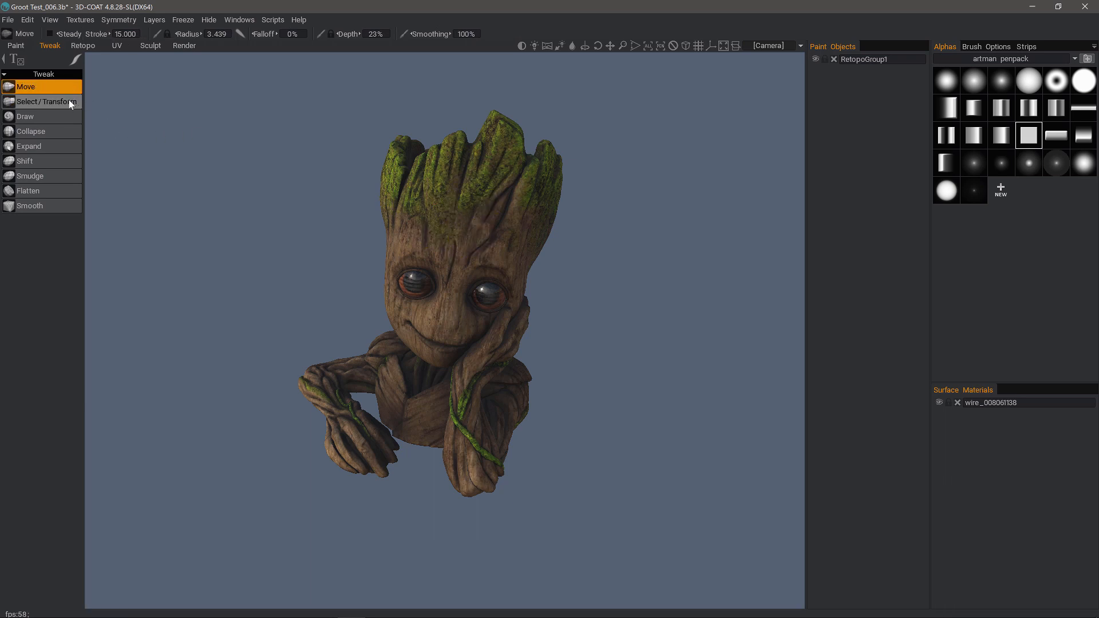
{"action": "left_click", "coordinate": [69, 101]}
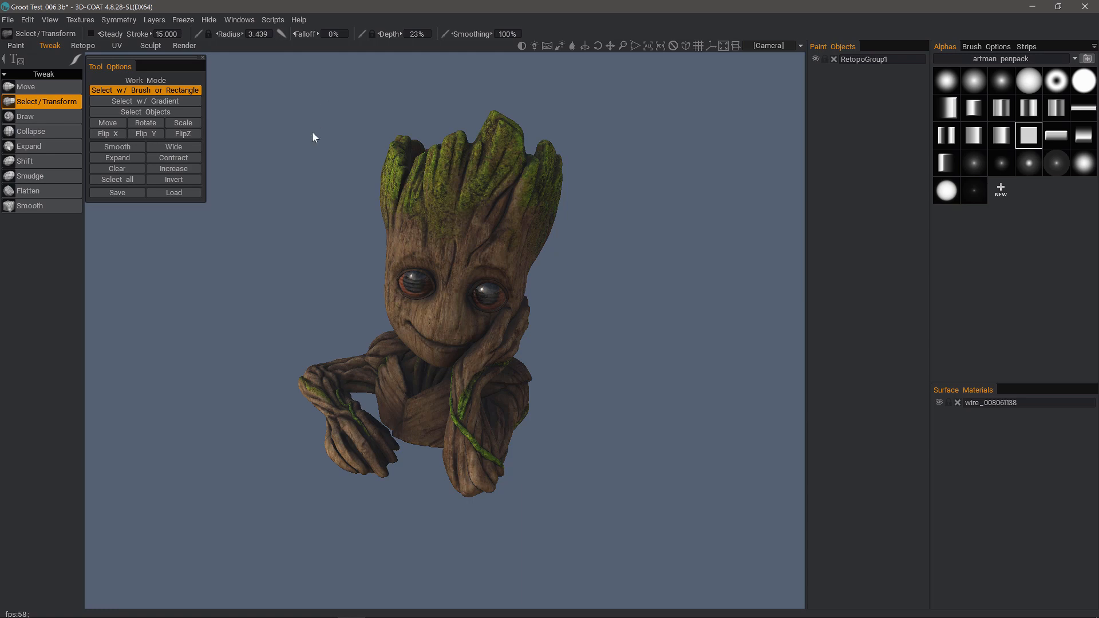
View the paint mesh and its islands in the UV room, and switch to the Render room.
{"action": "left_click", "coordinate": [86, 45]}
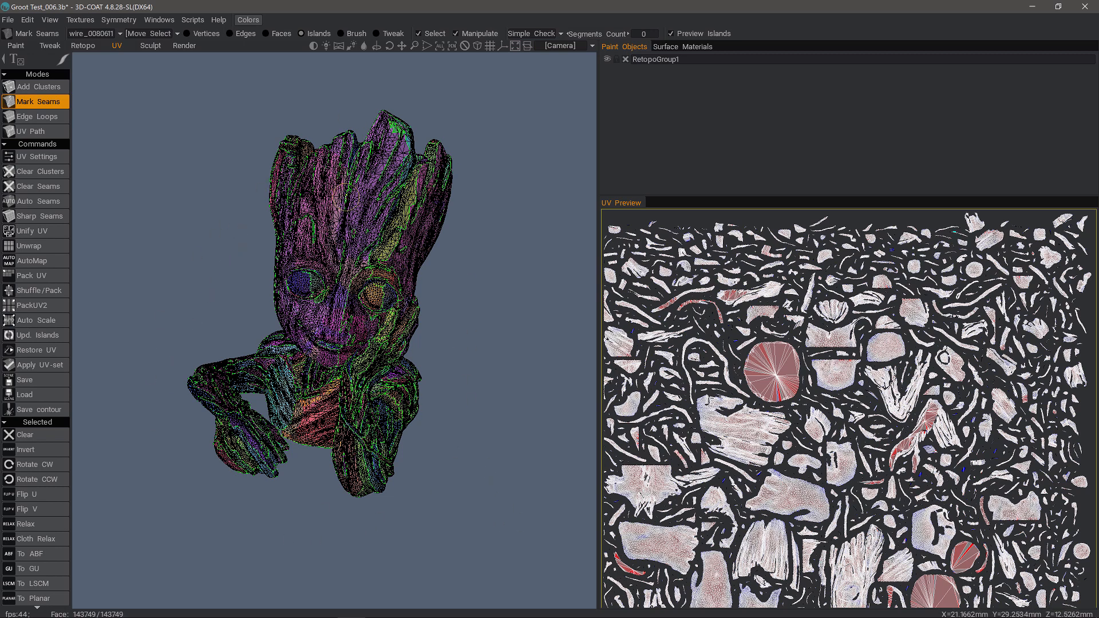
{"action": "left_click", "coordinate": [183, 45]}
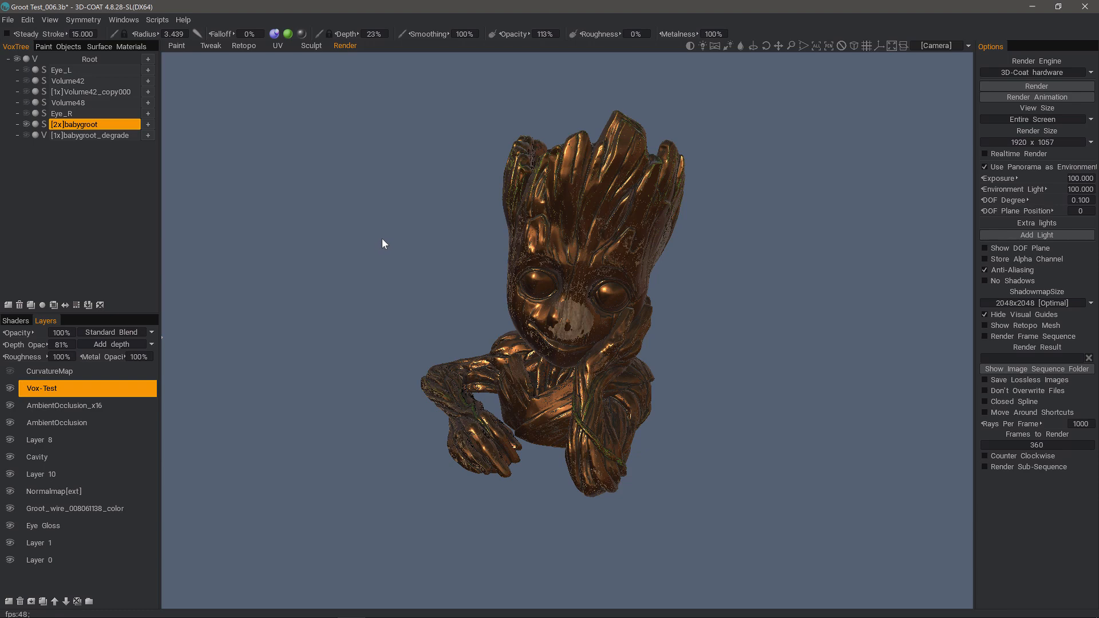